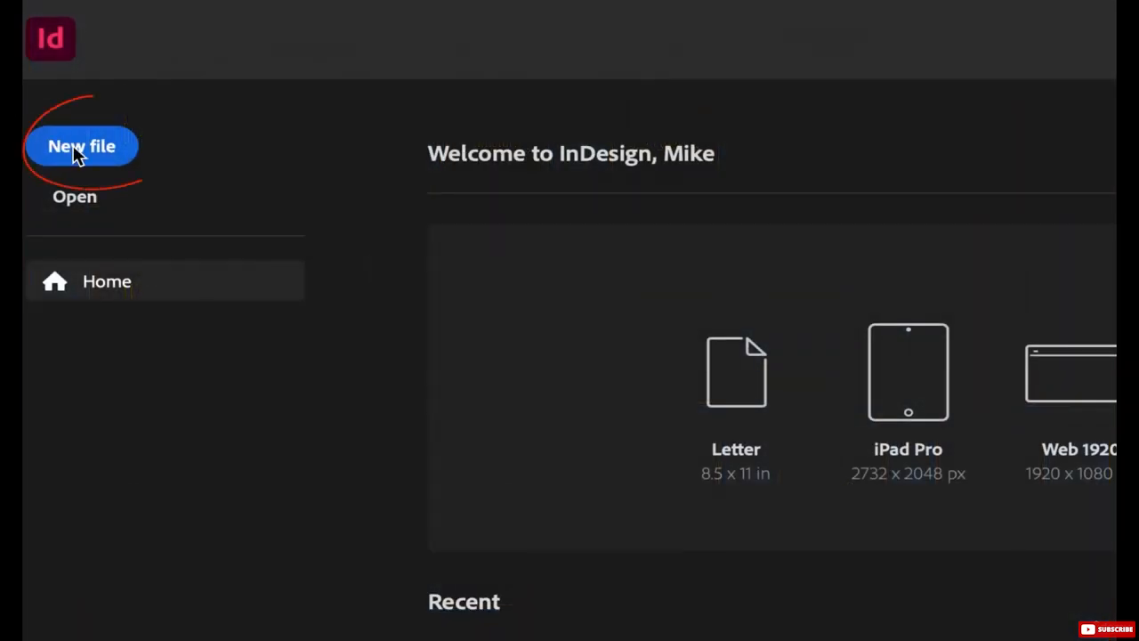
Step: Create a 210 × 297 mm document with 1 page, no facing pages, 1 column and 5 mm bleed
{"action": "left_click", "coordinate": [78, 151]}
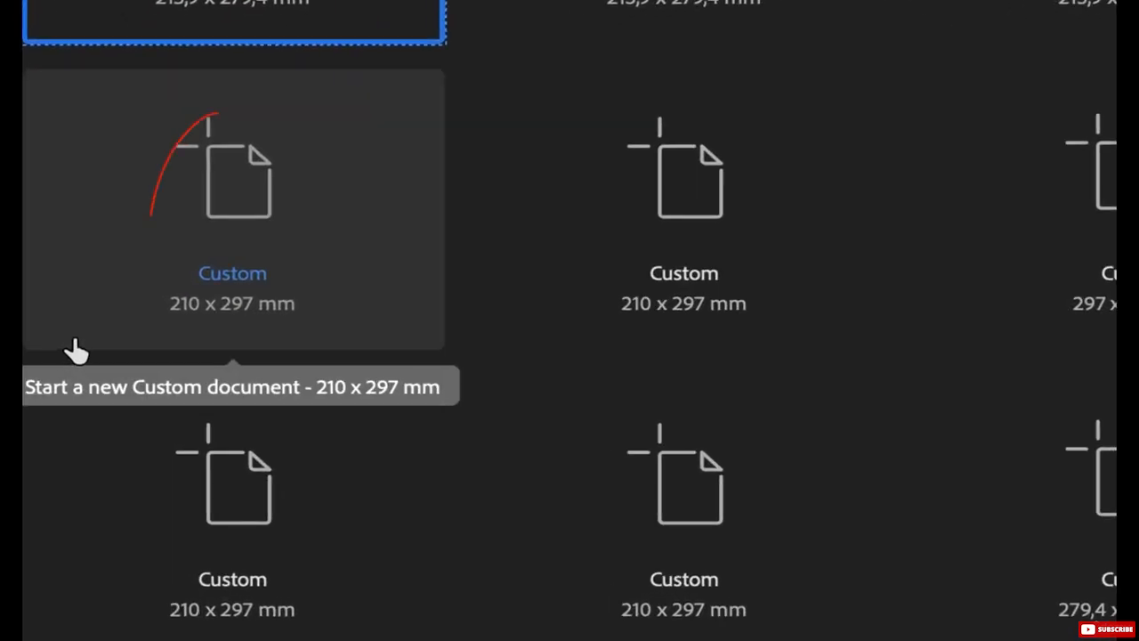
{"action": "left_click", "coordinate": [246, 181]}
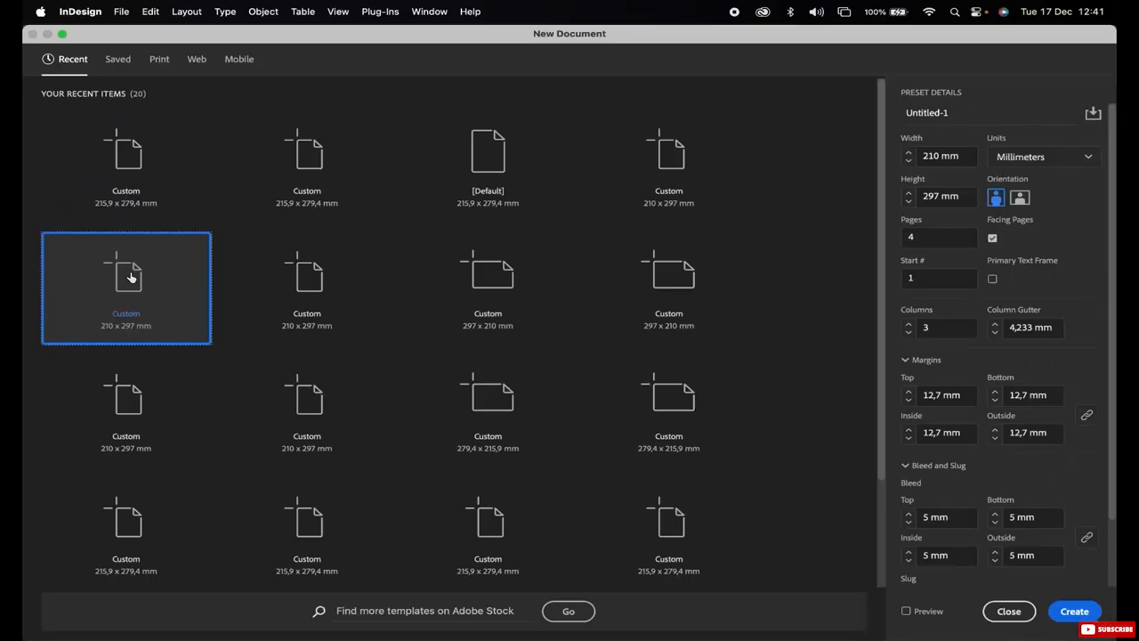
{"action": "double_click", "coordinate": [926, 237]}
{"action": "type", "text": "1"}
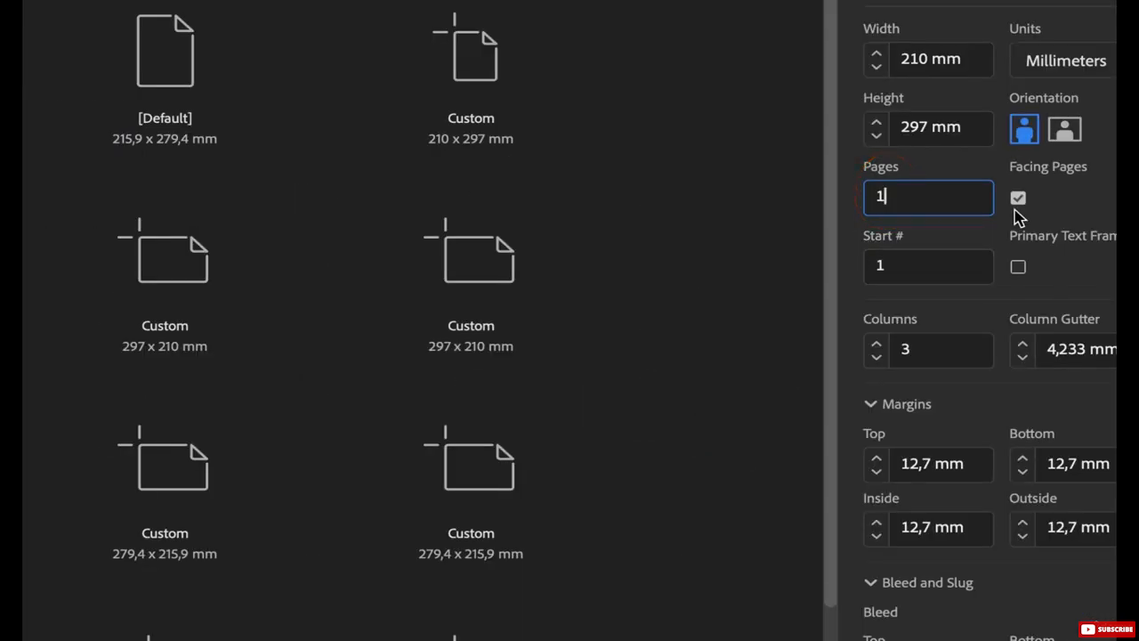
{"action": "left_click", "coordinate": [1019, 201]}
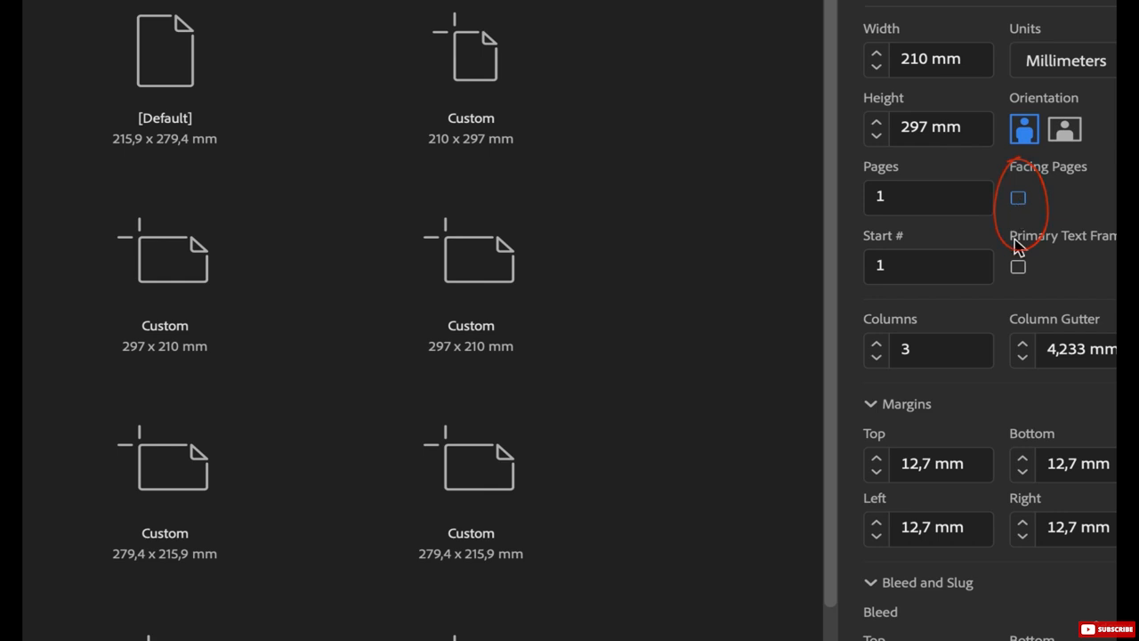
{"action": "double_click", "coordinate": [897, 351]}
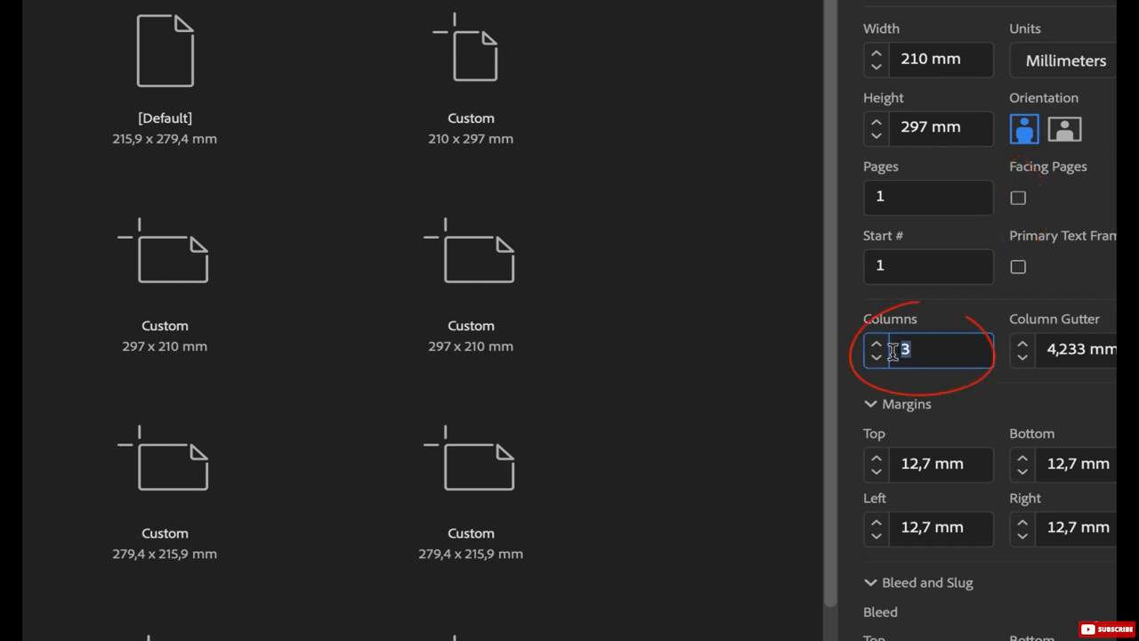
{"action": "type", "text": "1"}
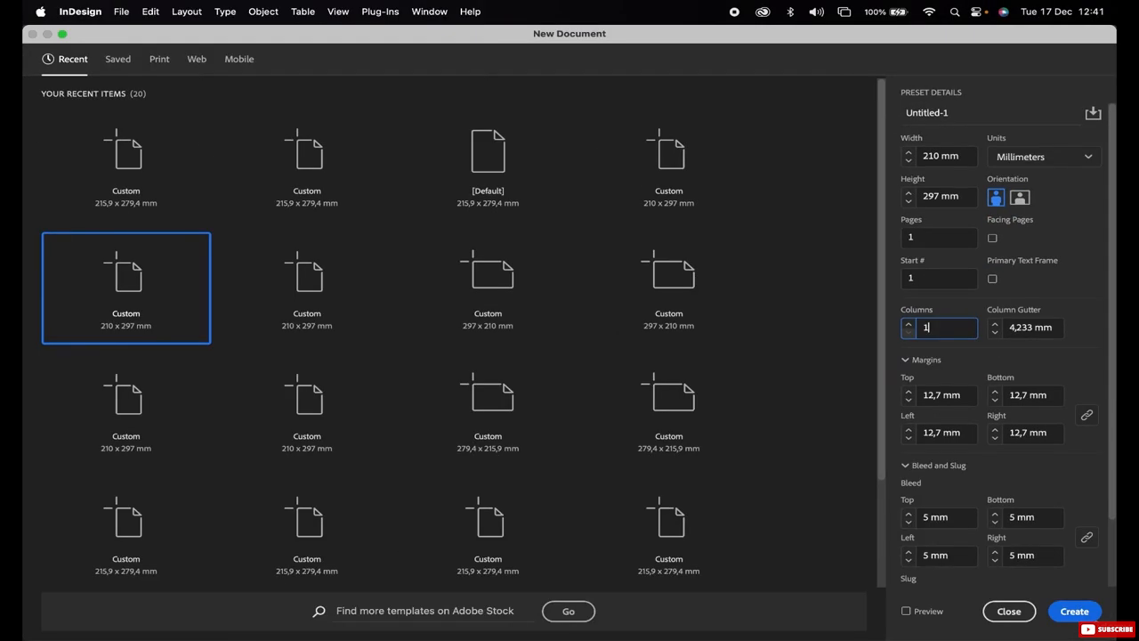
{"action": "scroll", "coordinate": [1001, 356], "scroll_direction": "down", "scroll_amount": 3}
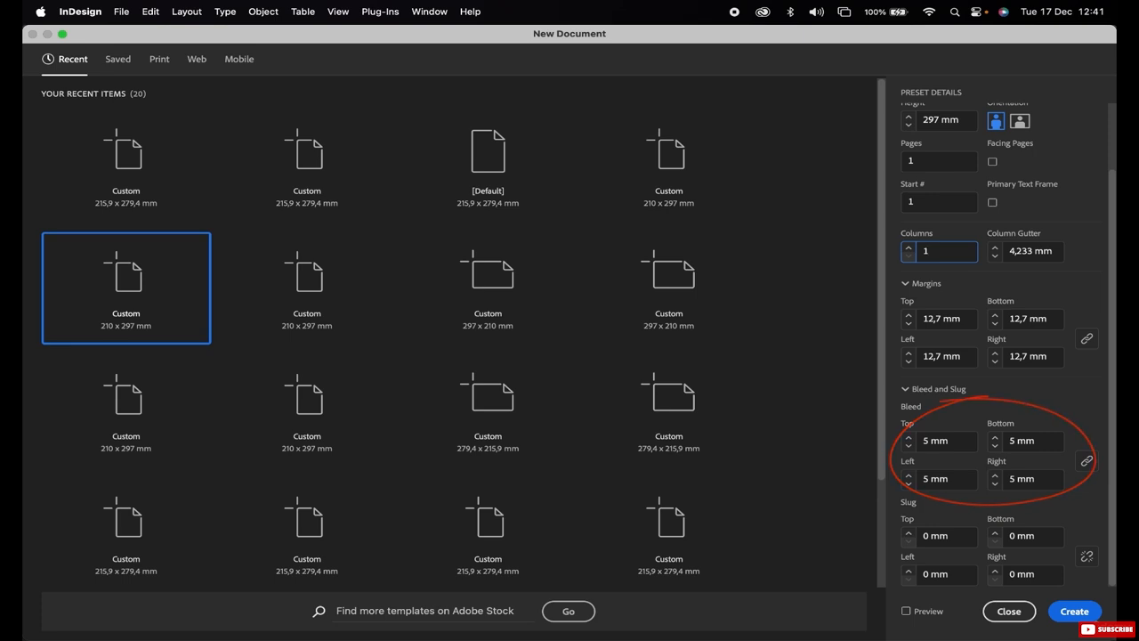
{"action": "key", "text": "Return"}
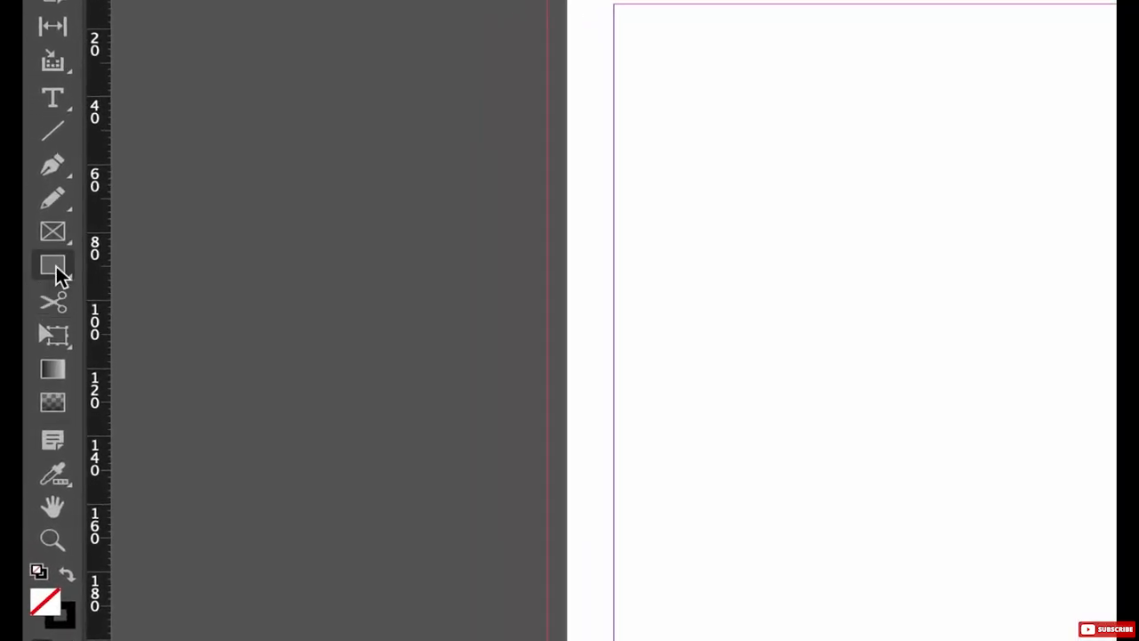
Step: Place a 90 mm-wide rectangle near the top-left of the page, then deselect it
{"action": "left_click", "coordinate": [55, 272]}
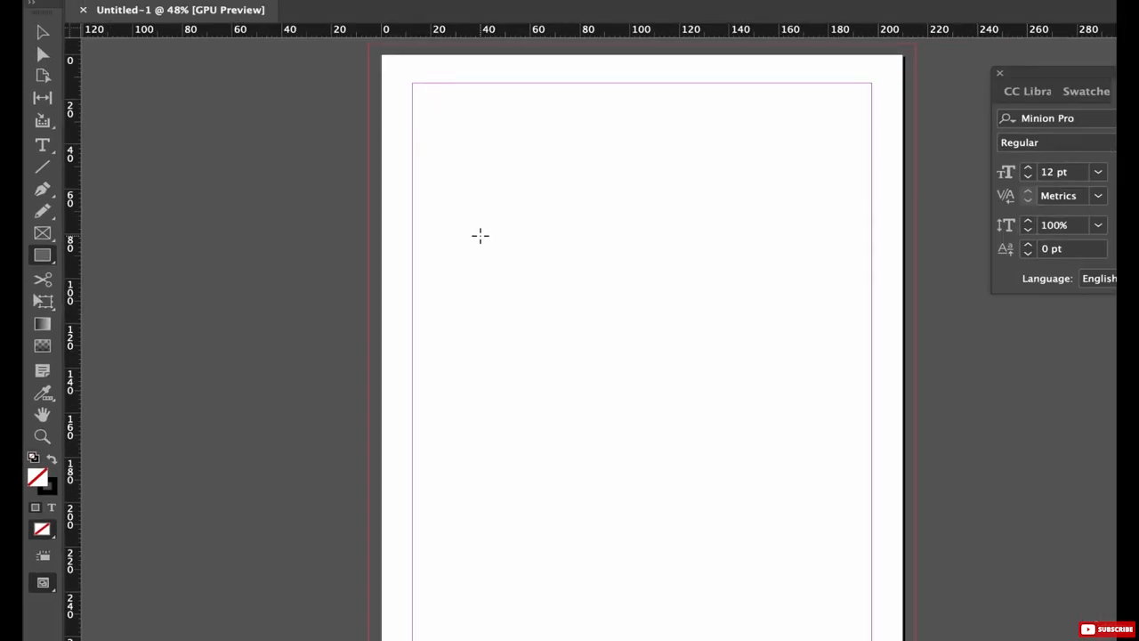
{"action": "left_click", "coordinate": [475, 170]}
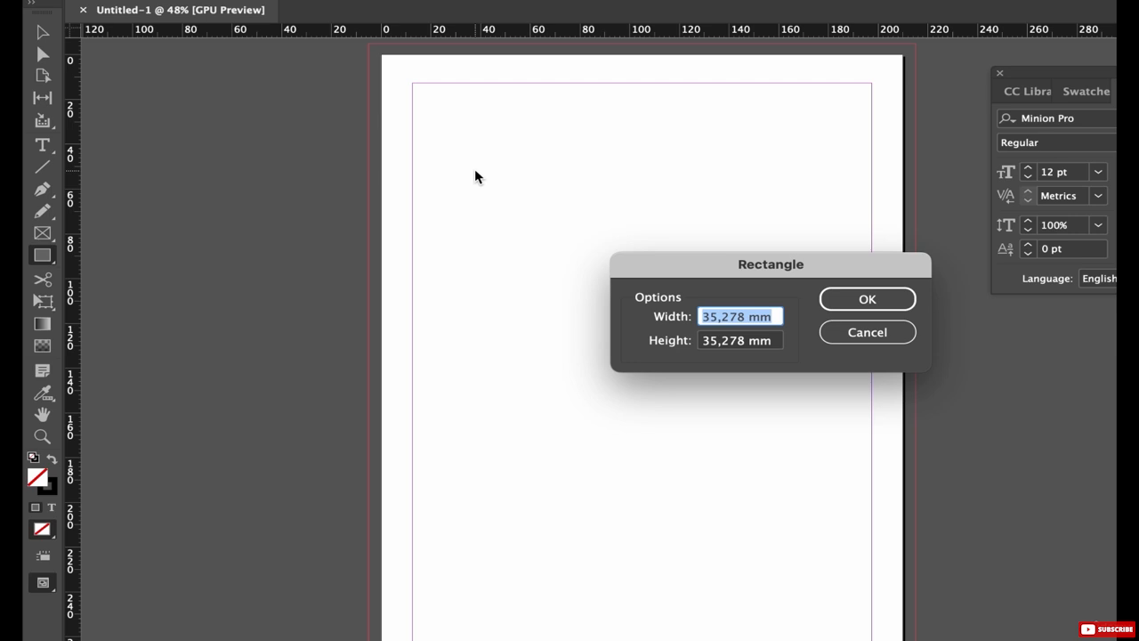
{"action": "type", "text": "90"}
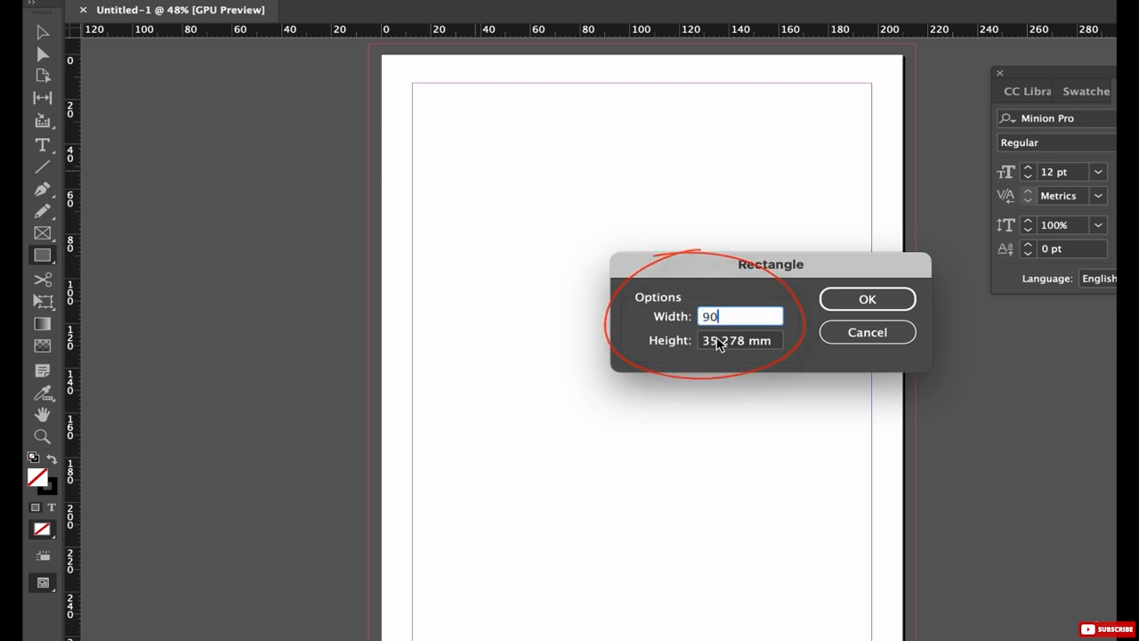
{"action": "key", "text": "Tab"}
{"action": "key", "text": "Return"}
{"action": "key", "text": "v"}
{"action": "left_click", "coordinate": [282, 163]}
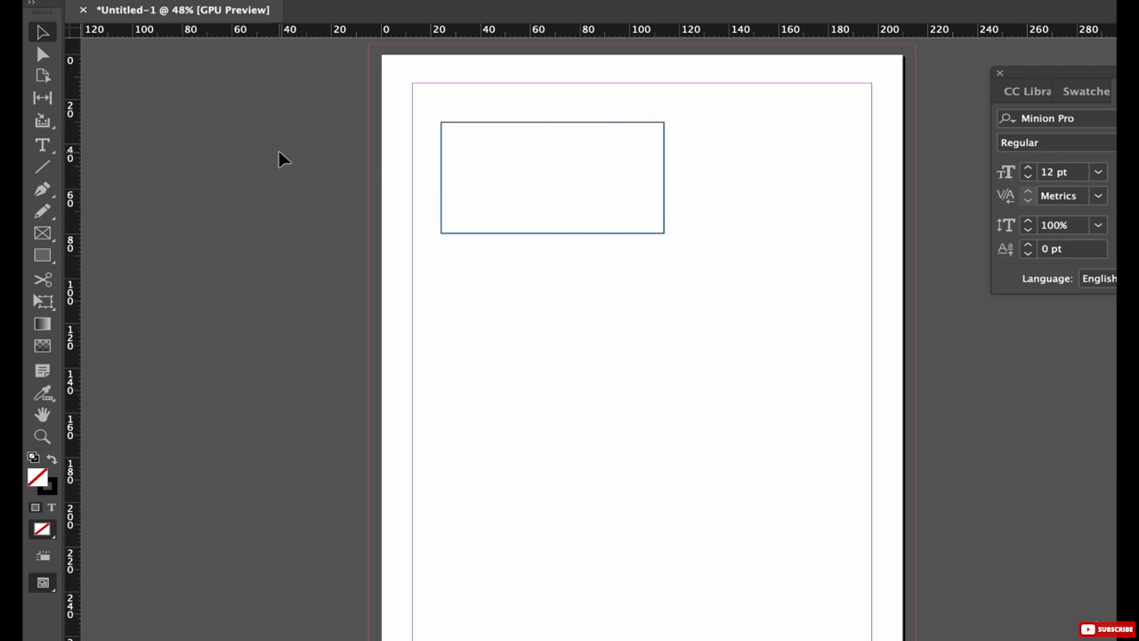
Step: Draw a text frame matching the rectangle's 90 mm width beneath it, containing 'Sticks & Stones'
{"action": "left_click", "coordinate": [44, 148]}
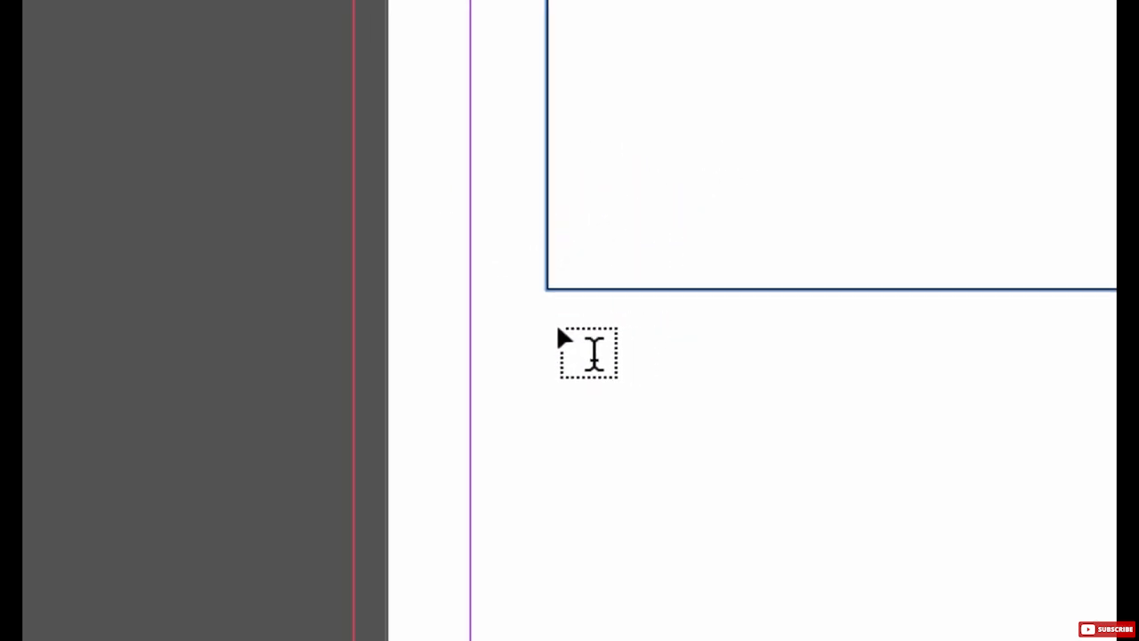
{"action": "left_click_drag", "start_coordinate": [547, 325], "coordinate": [1038, 343]}
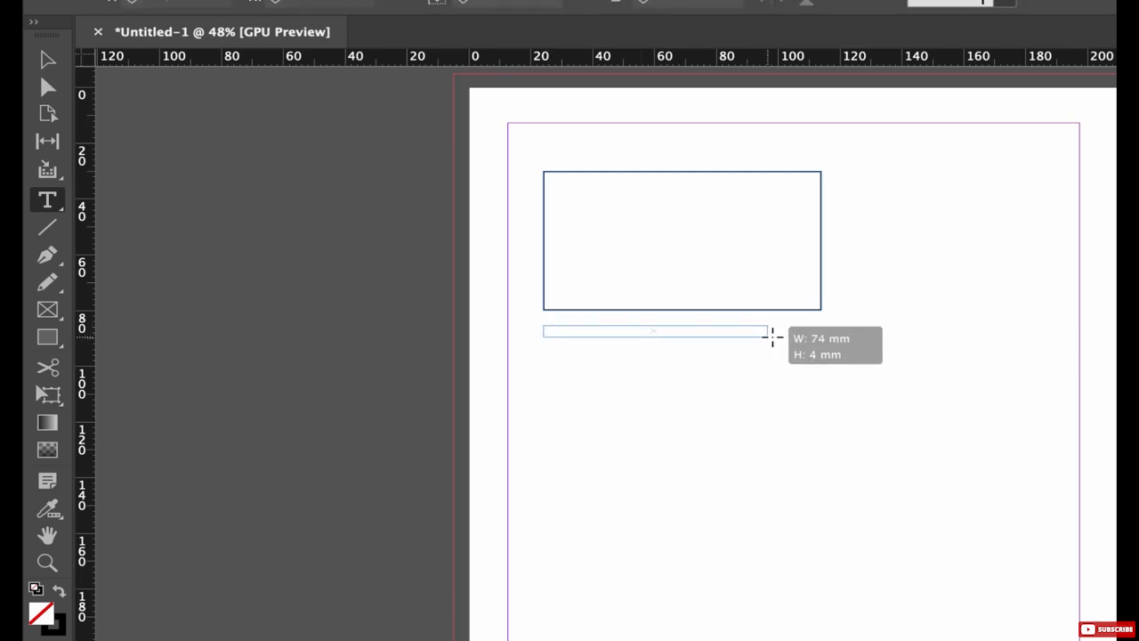
{"action": "left_click_drag", "start_coordinate": [772, 334], "coordinate": [820, 338]}
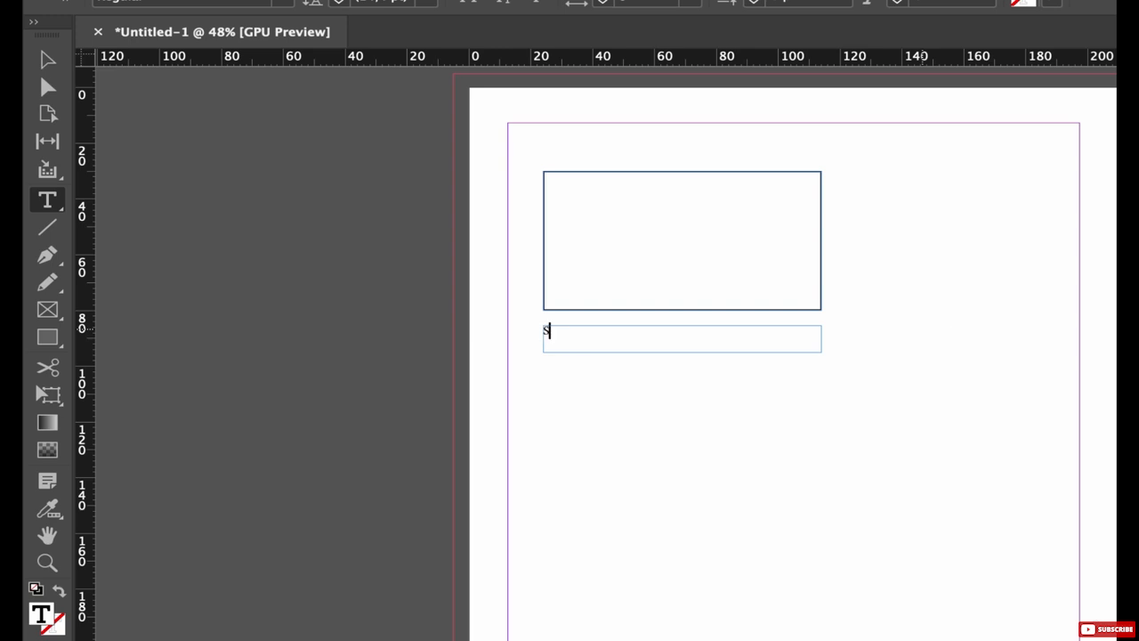
{"action": "type", "text": "Sticks & Stones"}
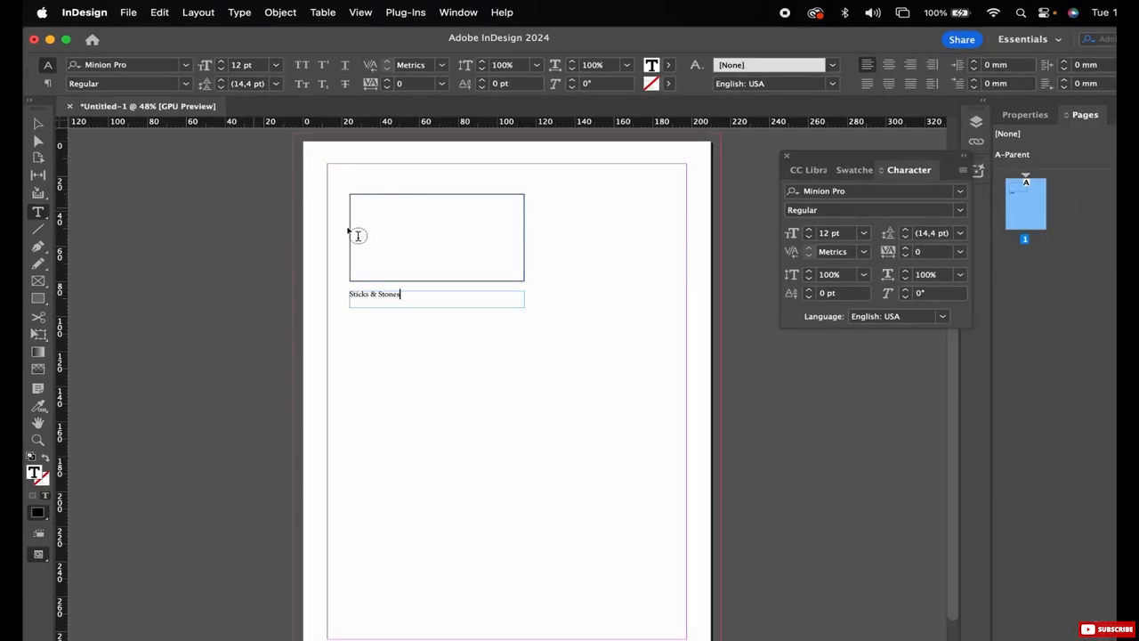
Step: Set the 'Sticks & Stones' text in Muli Regular at 20 pt
{"action": "left_click", "coordinate": [39, 123]}
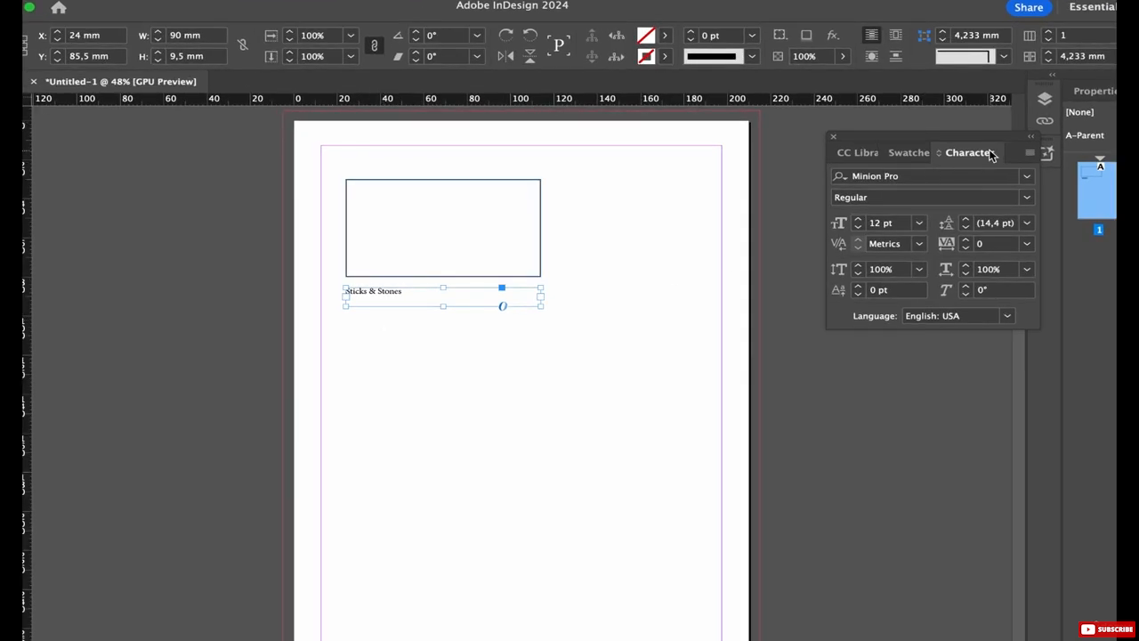
{"action": "left_click", "coordinate": [939, 178]}
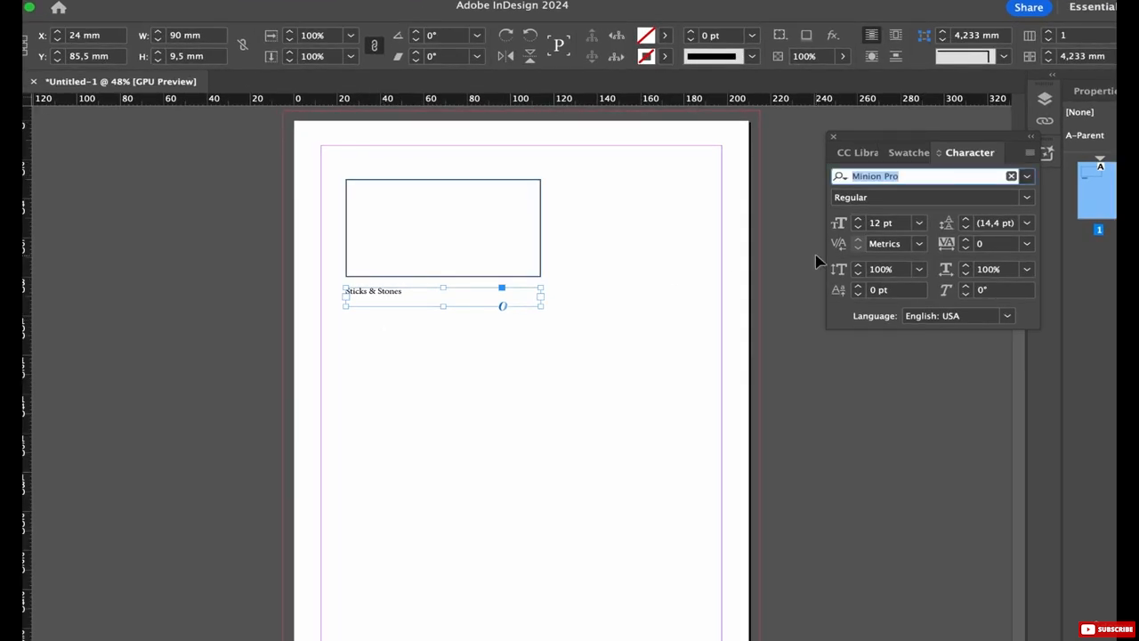
{"action": "type", "text": "Minion Variable Concept"}
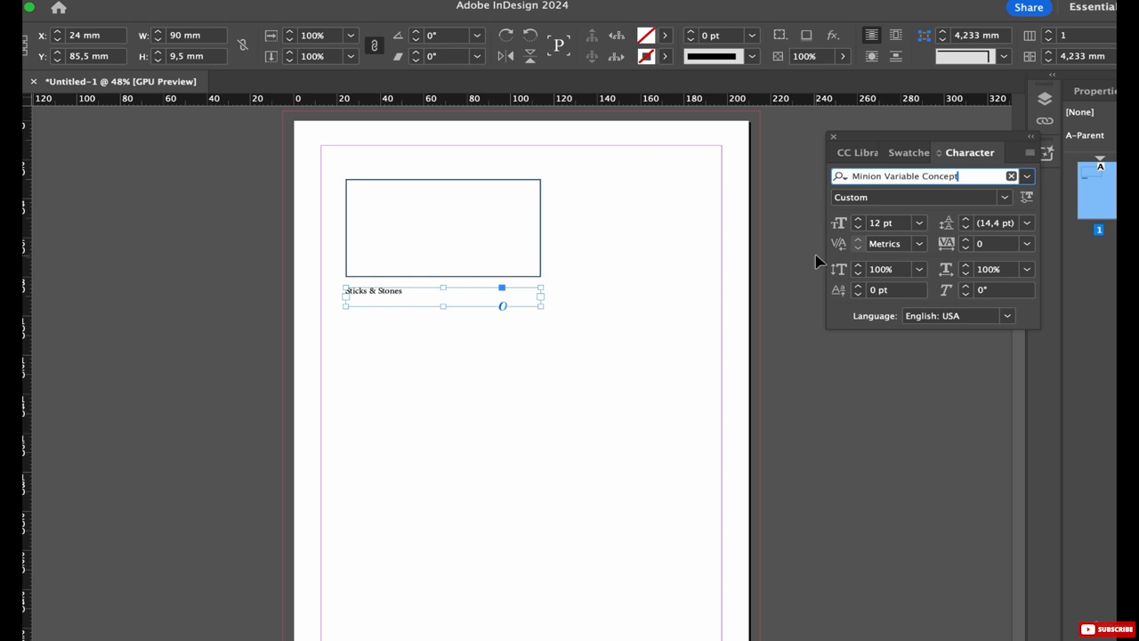
{"action": "key", "text": "Down"}
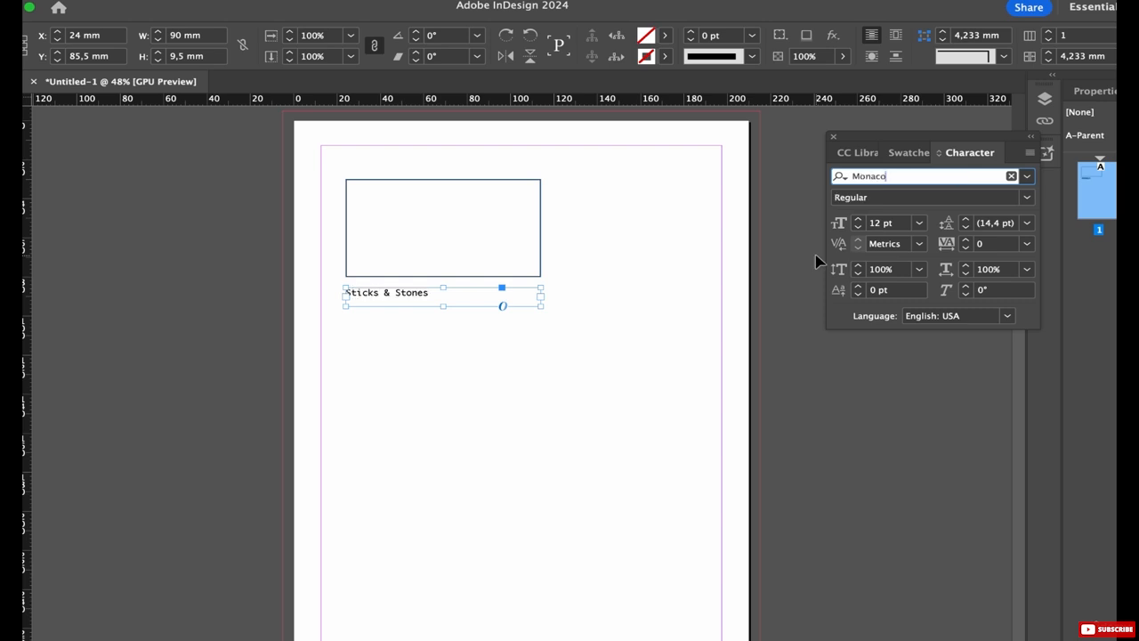
{"action": "key", "text": "Down"}
{"action": "key", "text": "Down"}
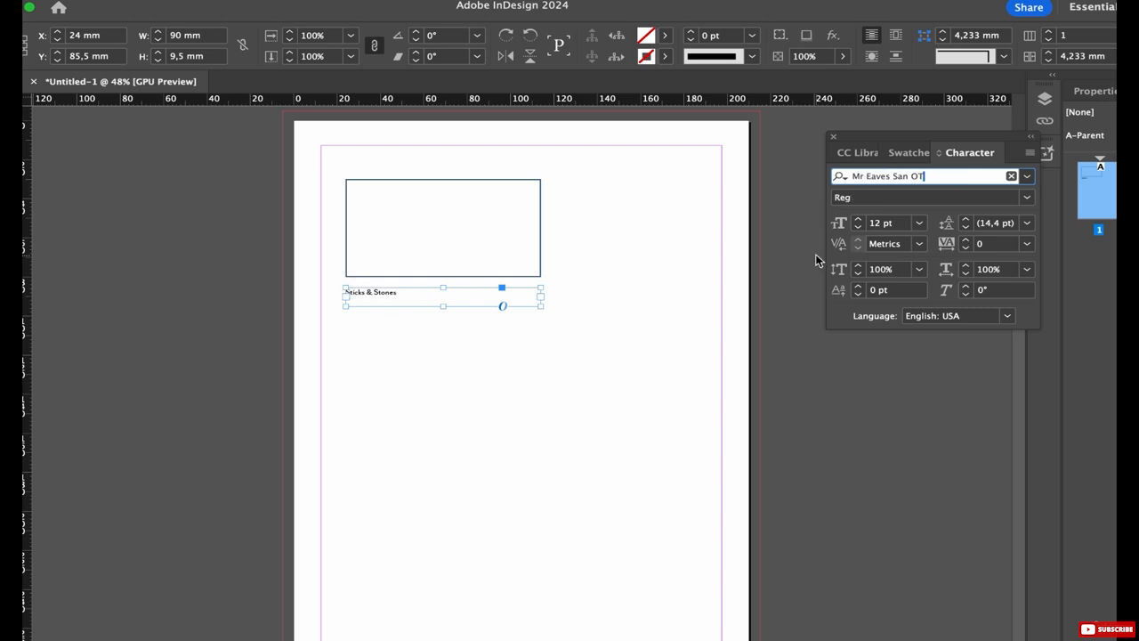
{"action": "key", "text": "Down"}
{"action": "key", "text": "Down"}
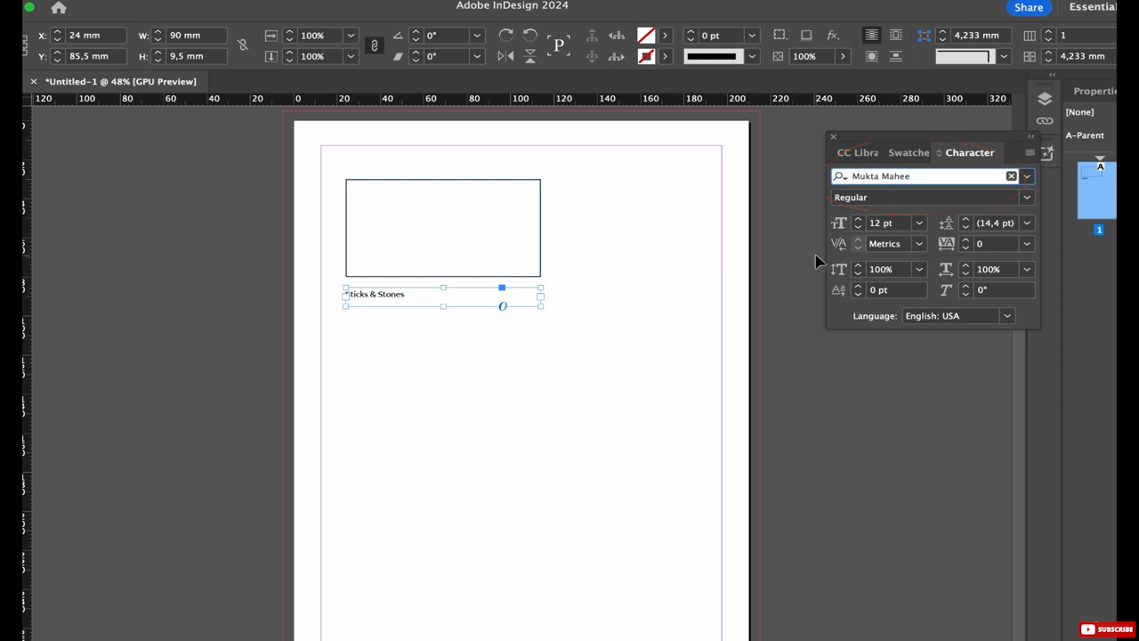
{"action": "type", "text": "Muli"}
{"action": "left_click", "coordinate": [899, 223]}
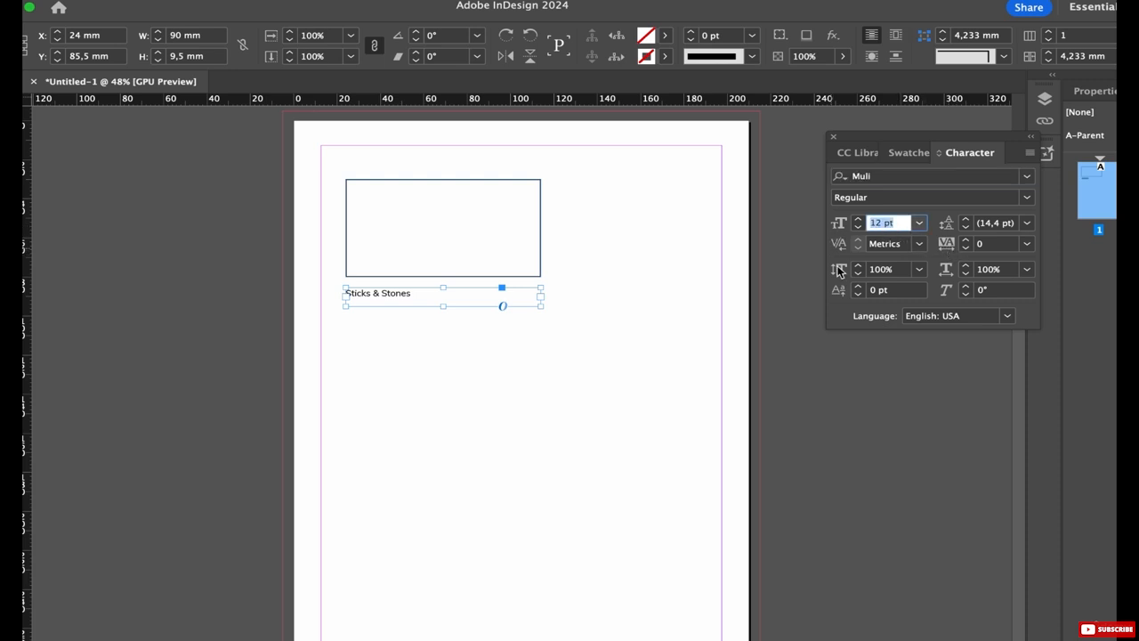
{"action": "key", "text": "Up"}
{"action": "key", "text": "Up"}
{"action": "key", "text": "Up"}
{"action": "key", "text": "Up"}
{"action": "key", "text": "Up"}
{"action": "key", "text": "Up"}
{"action": "key", "text": "Up"}
{"action": "key", "text": "Up"}
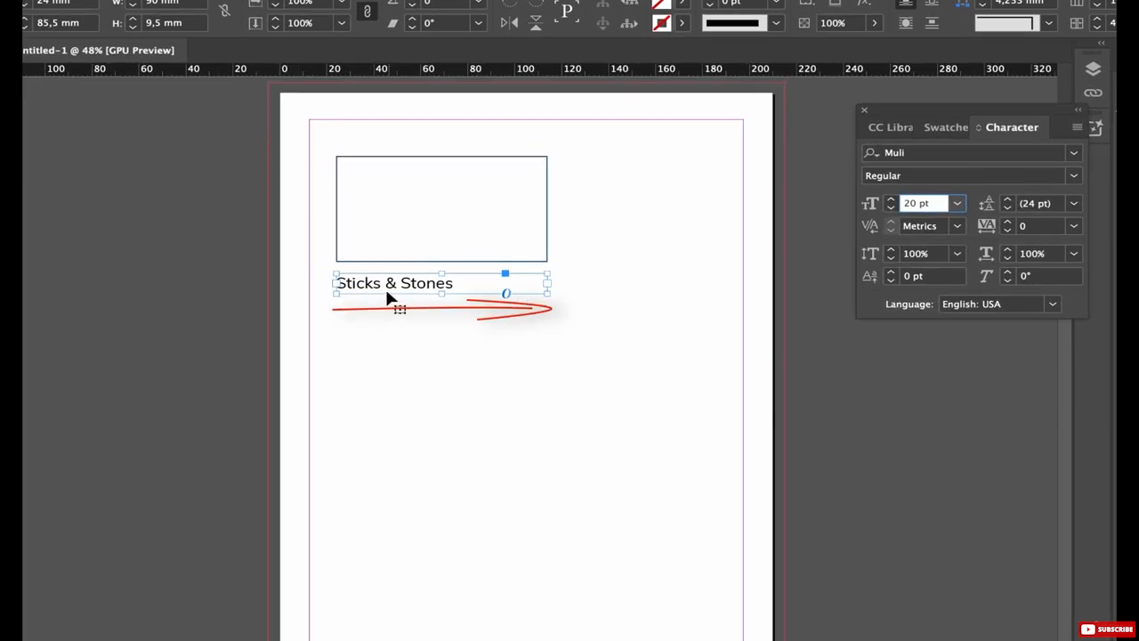
Step: Drag the Sticks & Stones frame right, then slightly back left beneath the rectangle
{"action": "left_click_drag", "start_coordinate": [374, 291], "coordinate": [450, 292]}
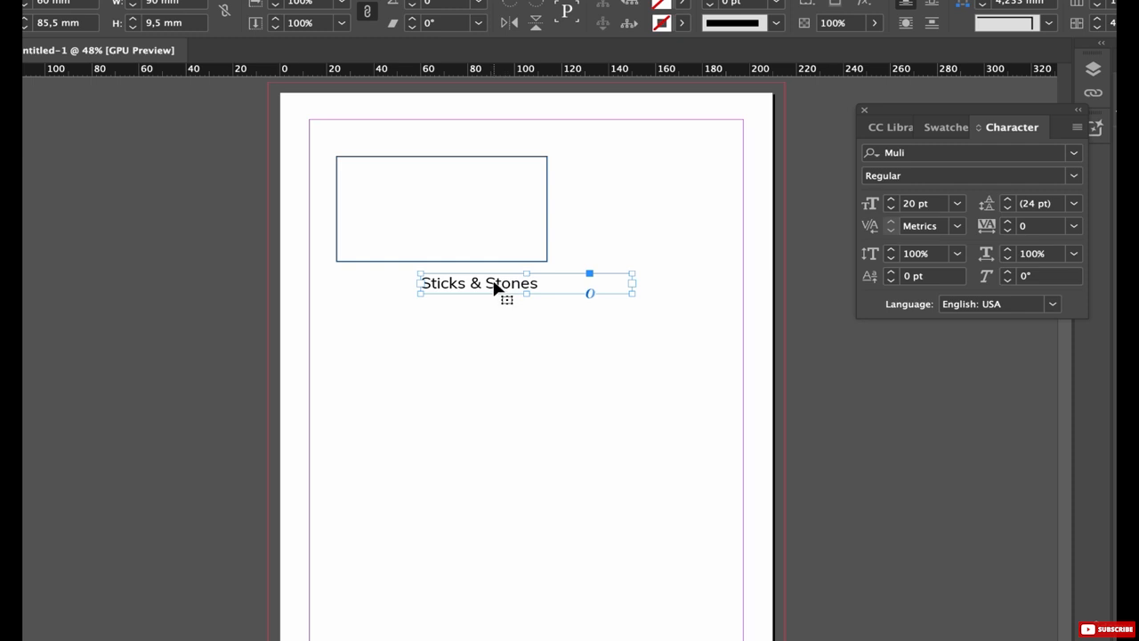
{"action": "left_click_drag", "start_coordinate": [495, 288], "coordinate": [414, 270]}
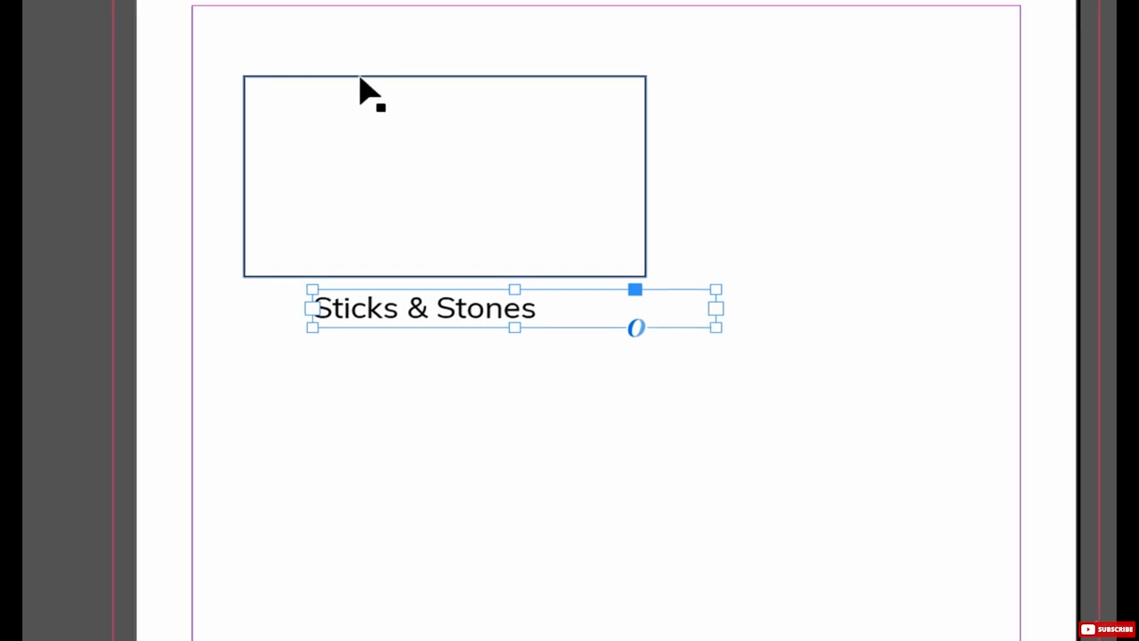
Step: Fit the Sticks & Stones frame to its text and move it into the top of the card
{"action": "right_click", "coordinate": [385, 312]}
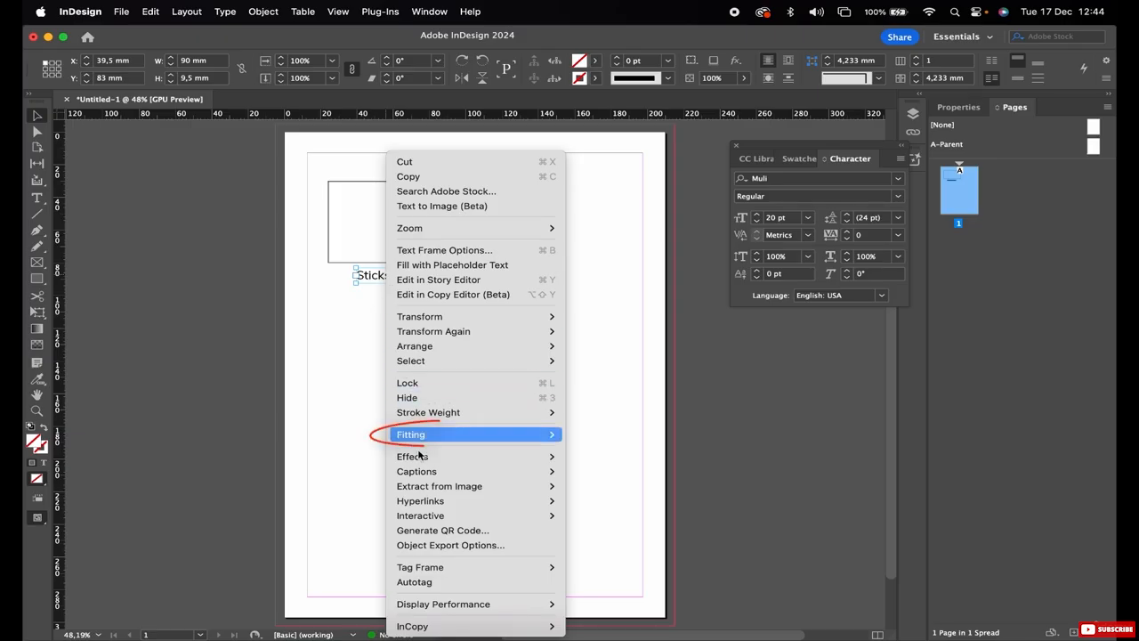
{"action": "mouse_move", "coordinate": [427, 515]}
{"action": "mouse_move", "coordinate": [532, 434]}
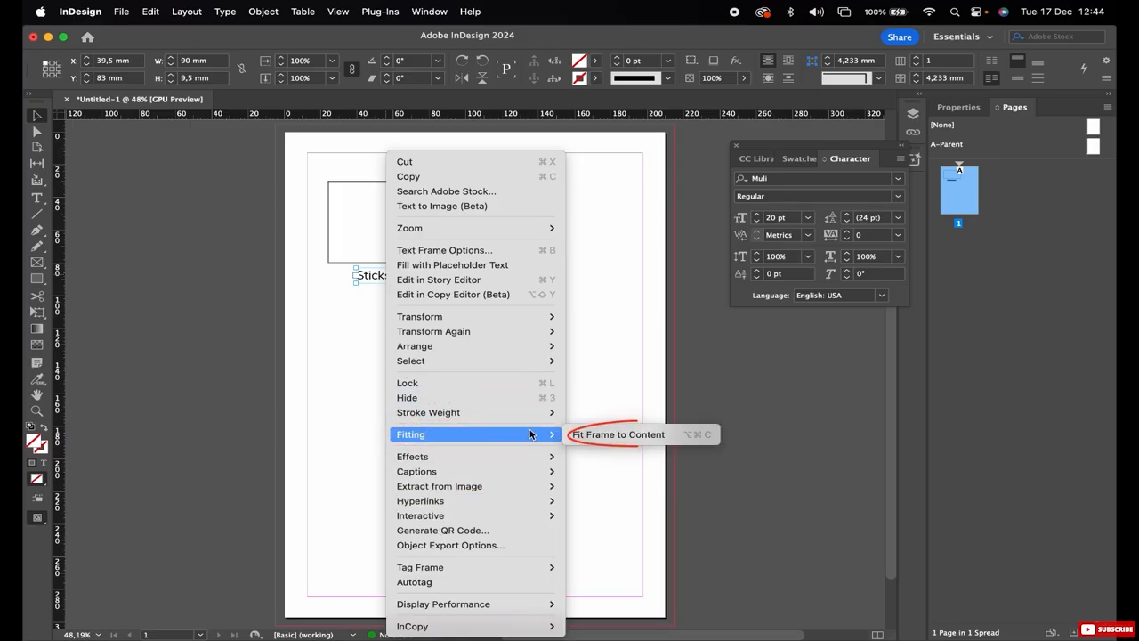
{"action": "left_click", "coordinate": [591, 434]}
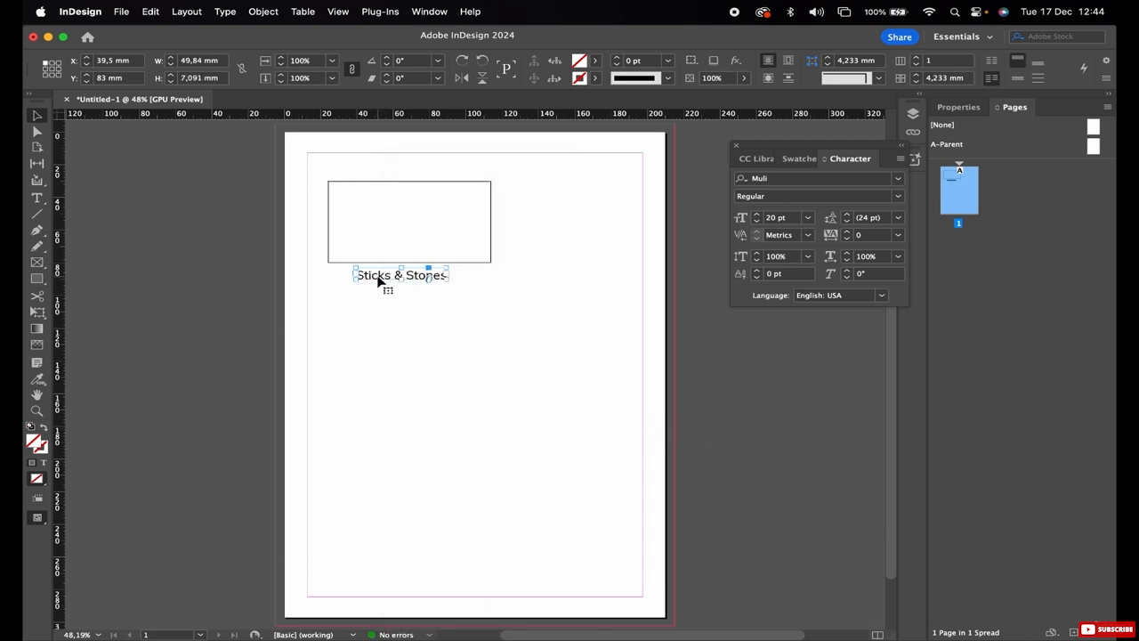
{"action": "mouse_move", "coordinate": [378, 280]}
{"action": "left_mouse_down"}
{"action": "mouse_move", "coordinate": [385, 200]}
{"action": "mouse_move", "coordinate": [411, 207]}
{"action": "mouse_move", "coordinate": [389, 205]}
{"action": "mouse_move", "coordinate": [448, 188]}
{"action": "left_mouse_up"}
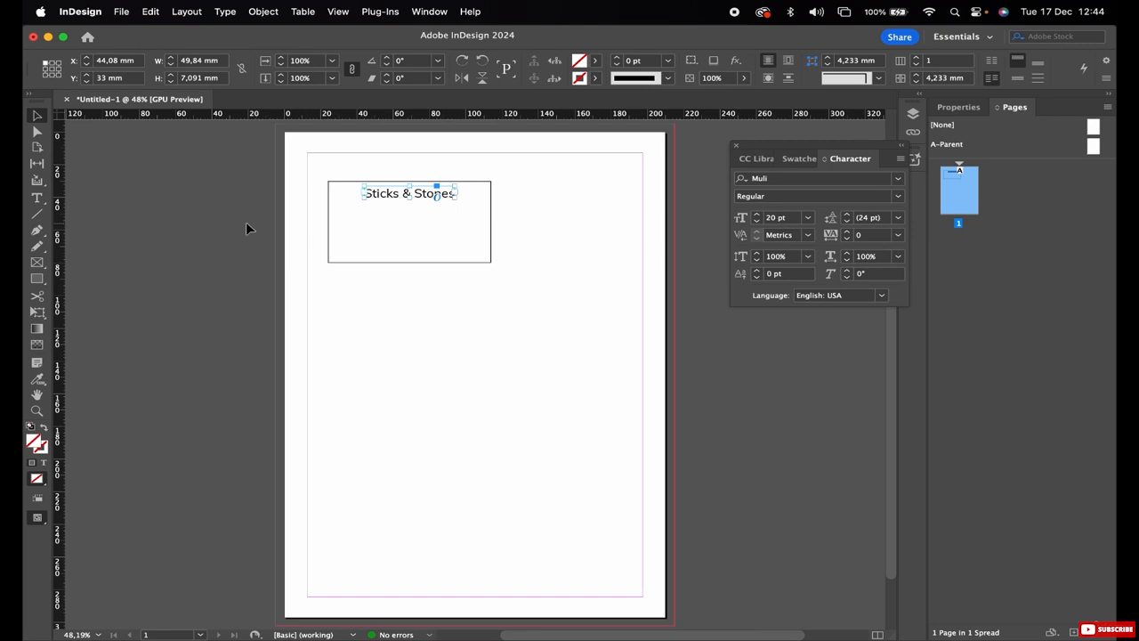
Step: Draw a text frame below the card holding a contact name and an e-mail line
{"action": "left_click", "coordinate": [161, 224]}
{"action": "left_click", "coordinate": [34, 199]}
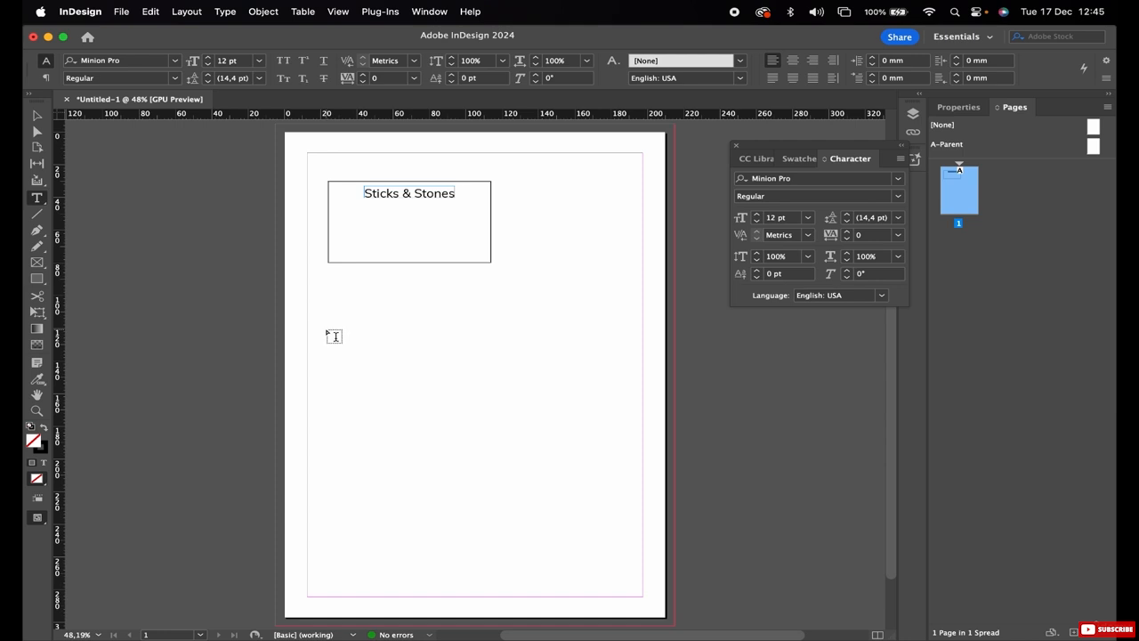
{"action": "left_click_drag", "start_coordinate": [328, 331], "coordinate": [381, 339]}
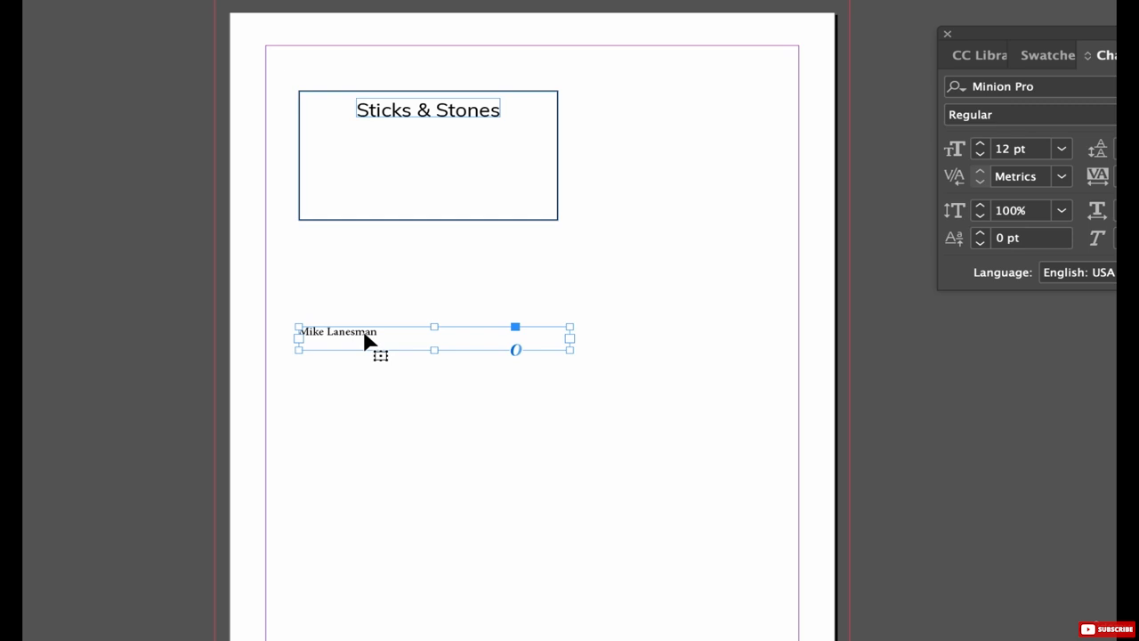
{"action": "double_click", "coordinate": [383, 335]}
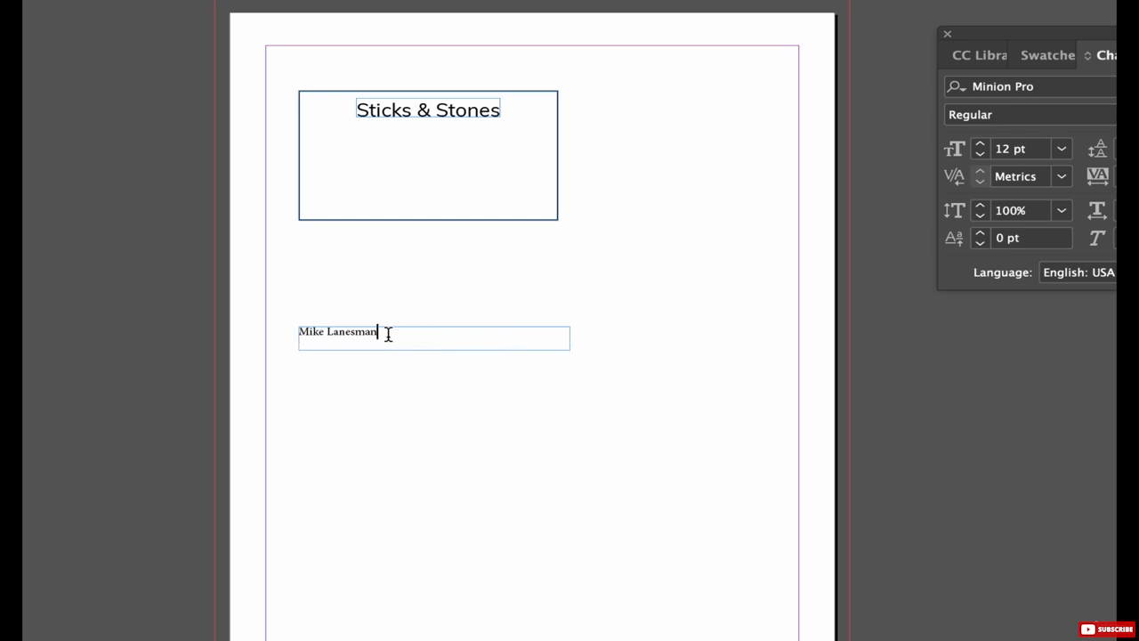
{"action": "key", "text": "Return"}
{"action": "scroll", "coordinate": [380, 341], "scroll_direction": "up", "scroll_amount": 1}
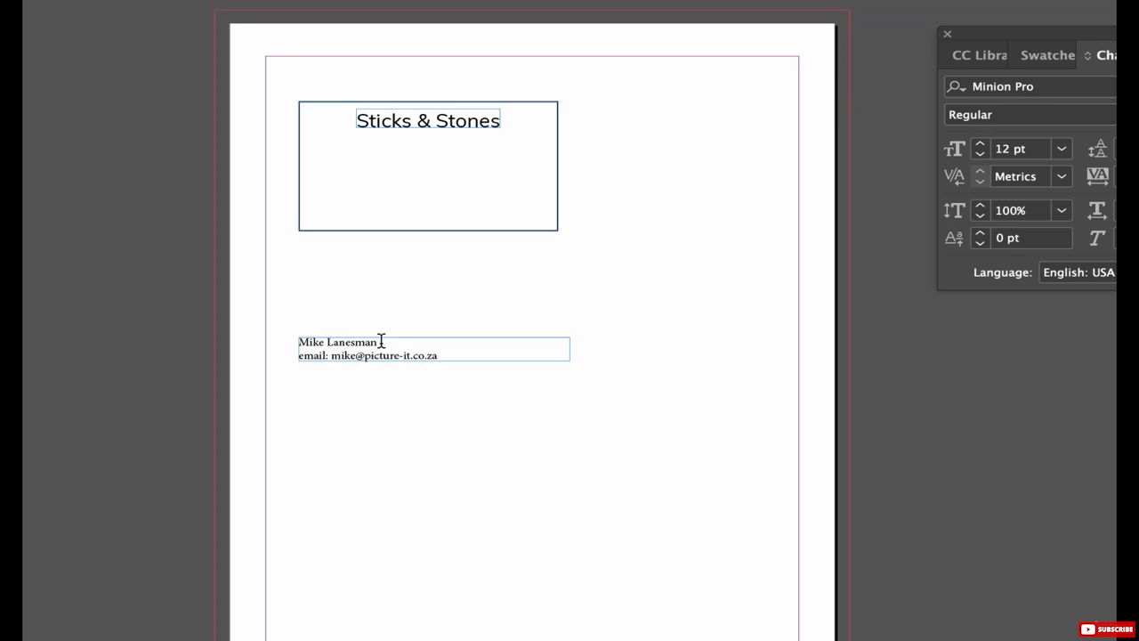
{"action": "key", "text": "Return"}
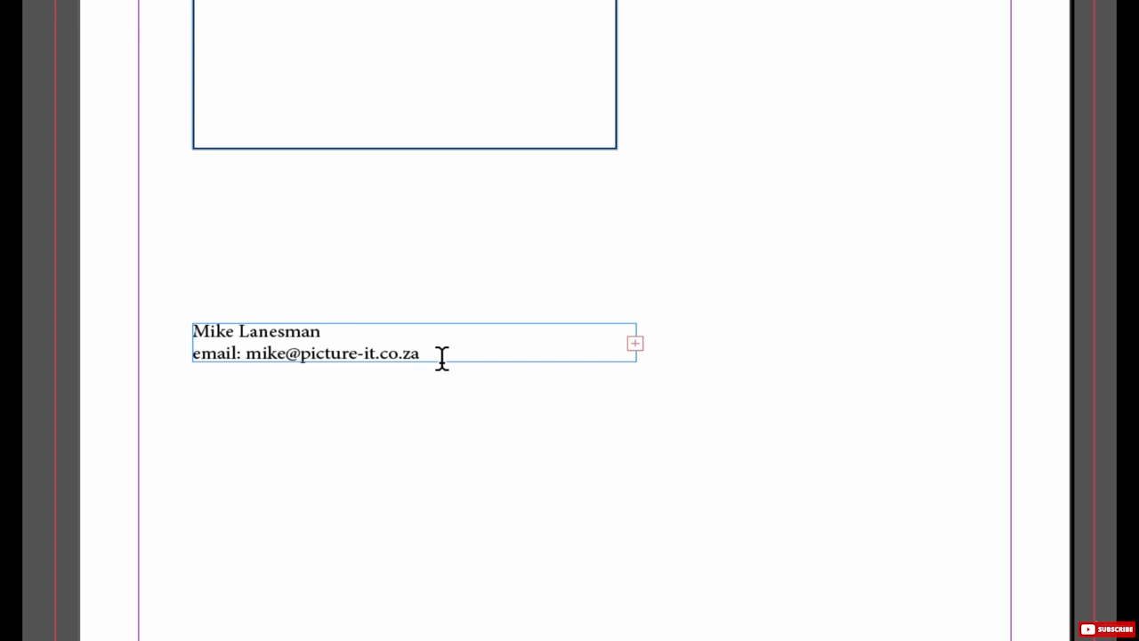
Step: Enlarge the contact frame downward so the overset mobile line shows
{"action": "key", "text": "Escape"}
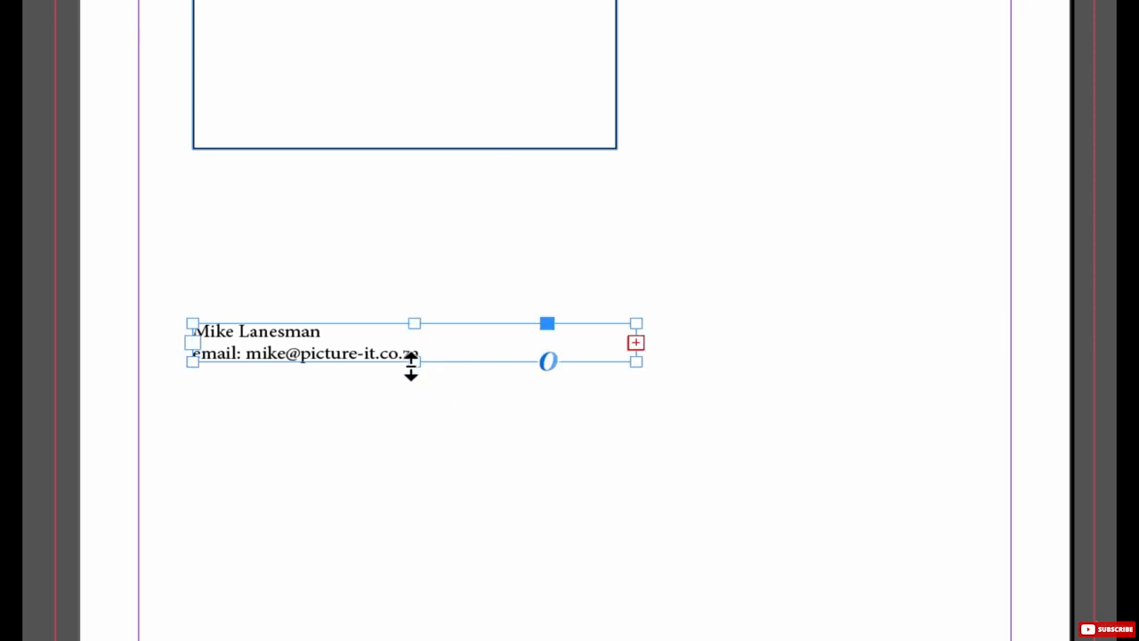
{"action": "left_click_drag", "start_coordinate": [411, 363], "coordinate": [409, 414]}
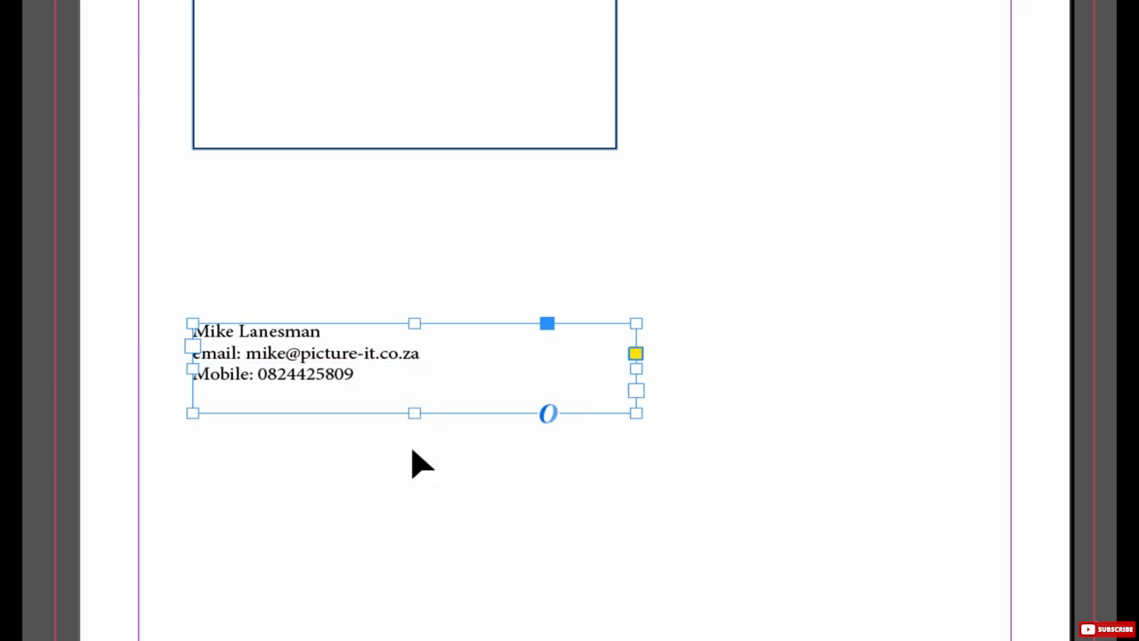
{"action": "left_click_drag", "start_coordinate": [414, 413], "coordinate": [416, 399]}
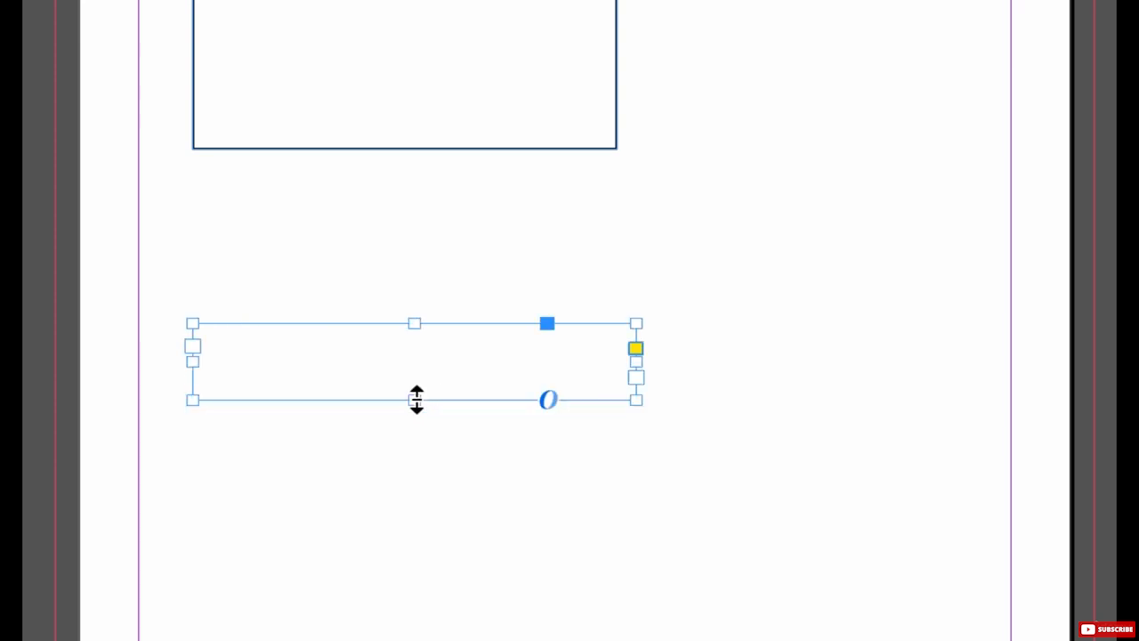
{"action": "scroll", "coordinate": [430, 437], "scroll_direction": "up", "scroll_amount": 3}
Step: Move the contact text into the card beneath the title, fit the frame to content, then narrow and nudge it
{"action": "mouse_move", "coordinate": [317, 498]}
{"action": "left_mouse_down"}
{"action": "mouse_move", "coordinate": [356, 262]}
{"action": "mouse_move", "coordinate": [330, 191]}
{"action": "mouse_move", "coordinate": [310, 186]}
{"action": "left_mouse_up"}
{"action": "right_click", "coordinate": [311, 186]}
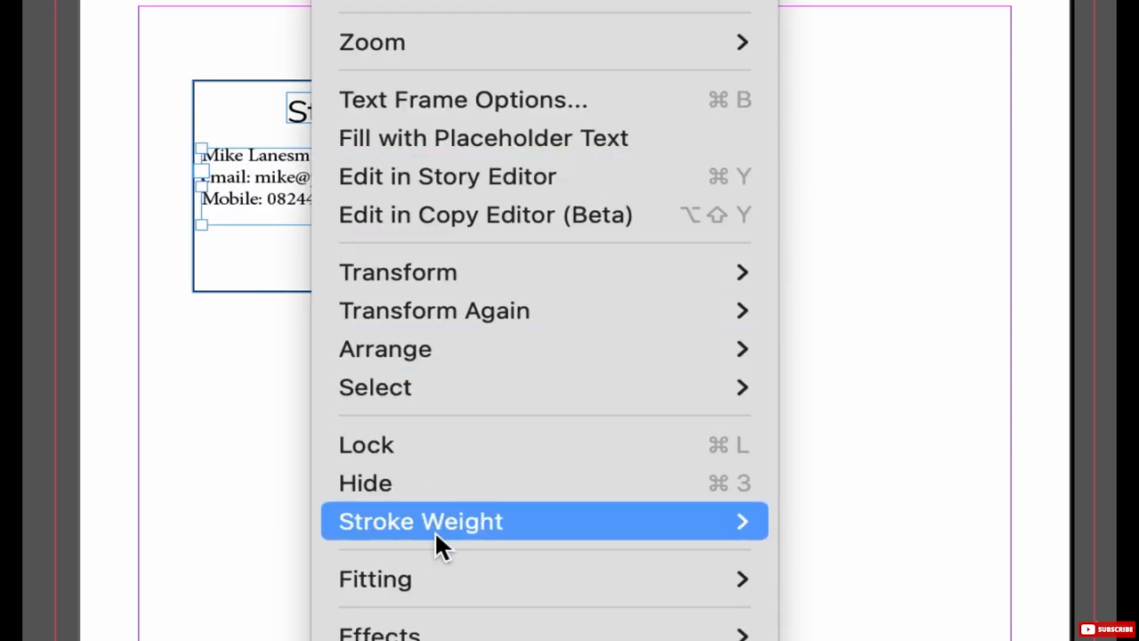
{"action": "left_click", "coordinate": [870, 596]}
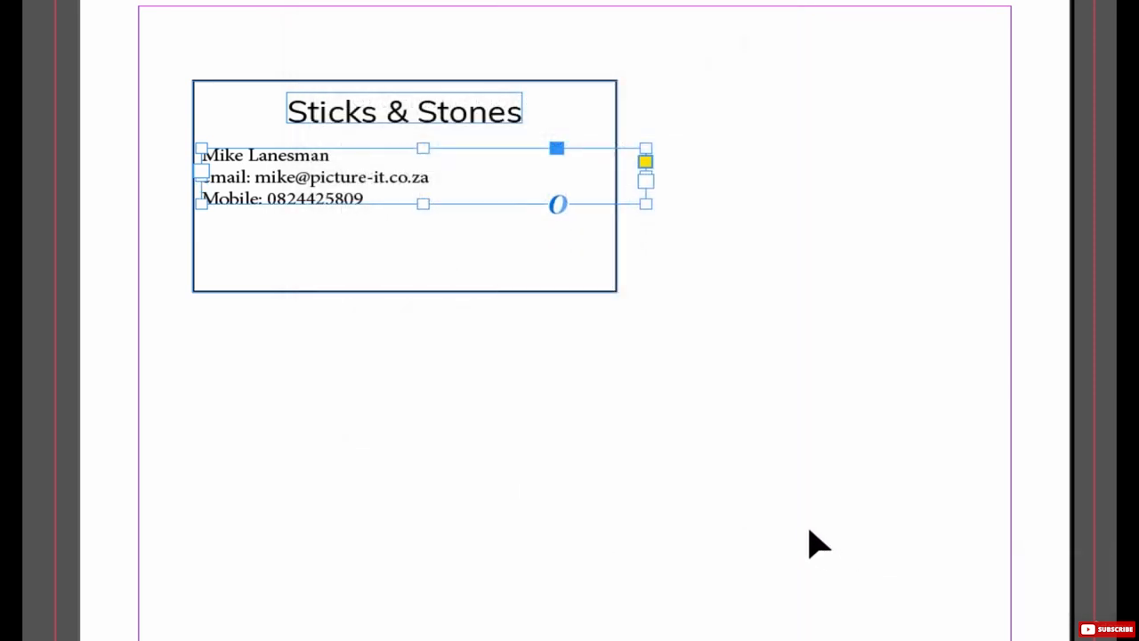
{"action": "left_click_drag", "start_coordinate": [646, 204], "coordinate": [558, 207]}
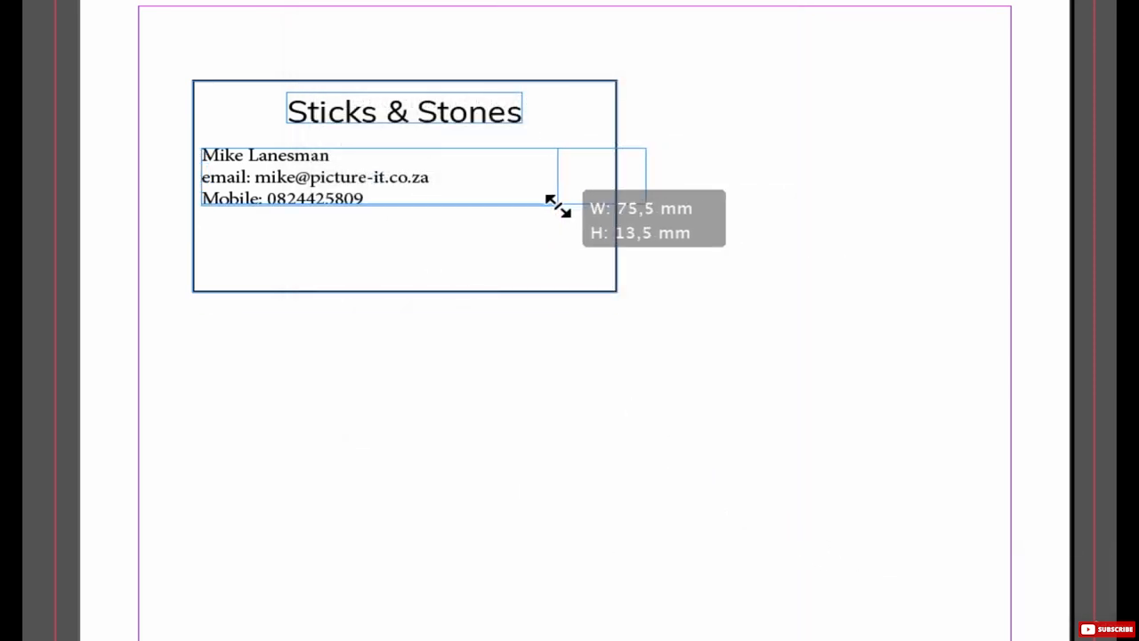
{"action": "left_click_drag", "start_coordinate": [276, 191], "coordinate": [290, 187]}
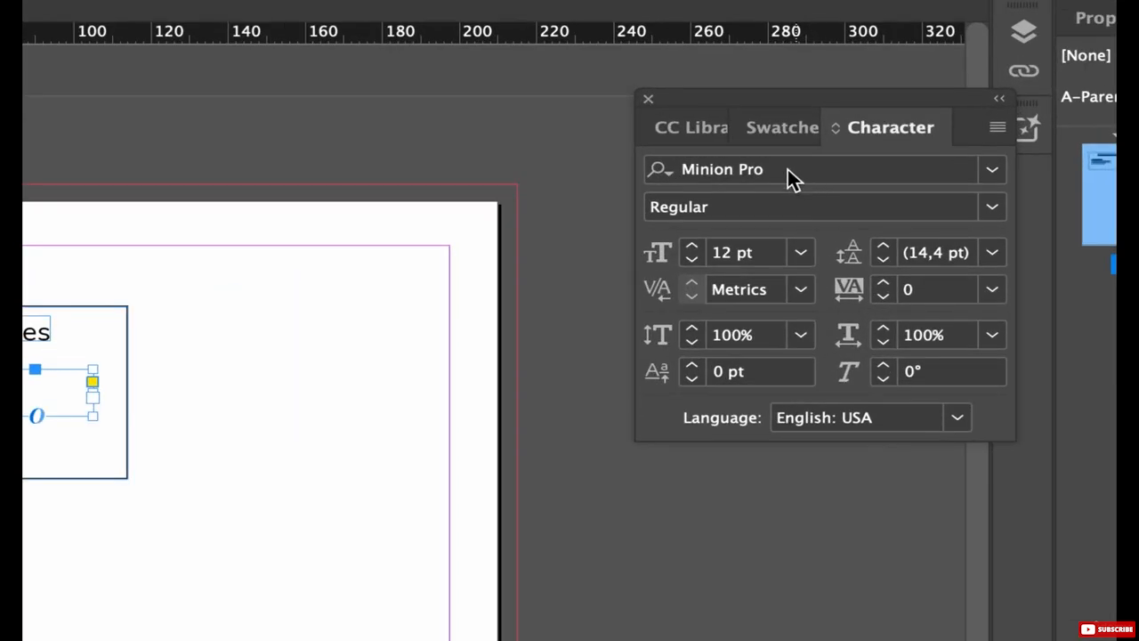
Step: Set the contact text to Arial Narrow Regular with 19 pt leading, deepening its frame to show all lines
{"action": "left_click", "coordinate": [663, 169]}
{"action": "type", "text": "aria"}
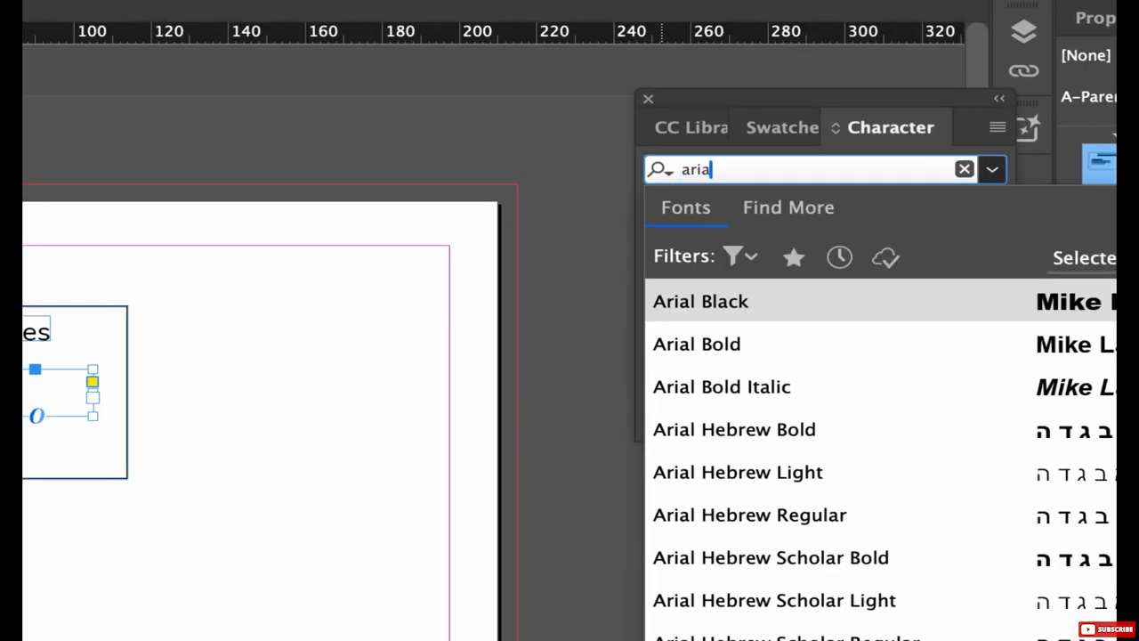
{"action": "type", "text": "l na"}
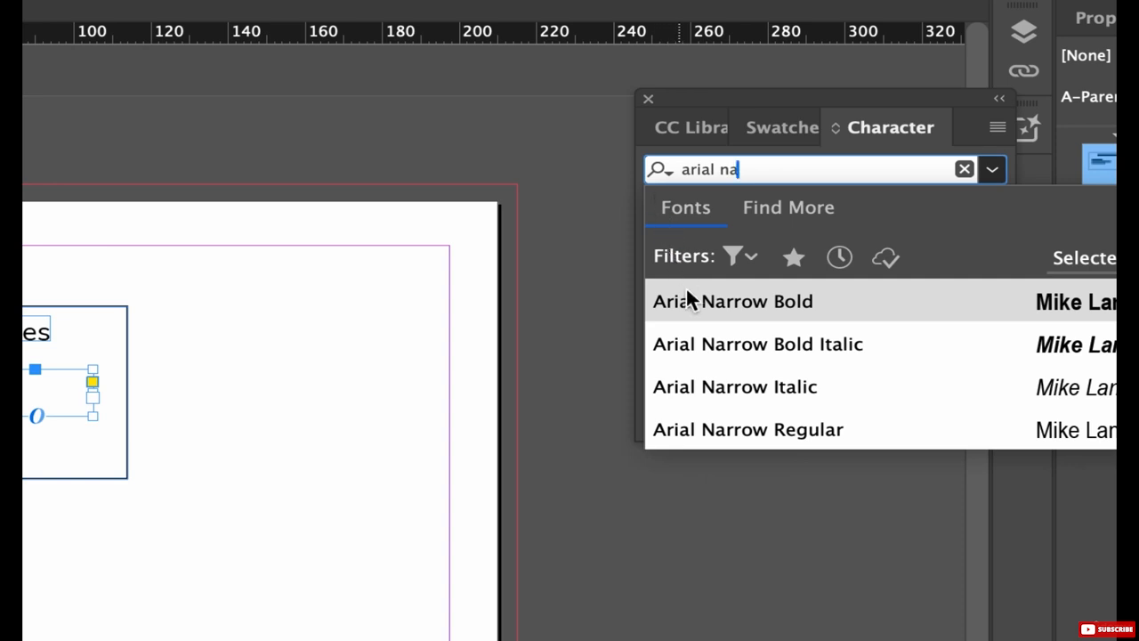
{"action": "left_click", "coordinate": [720, 428]}
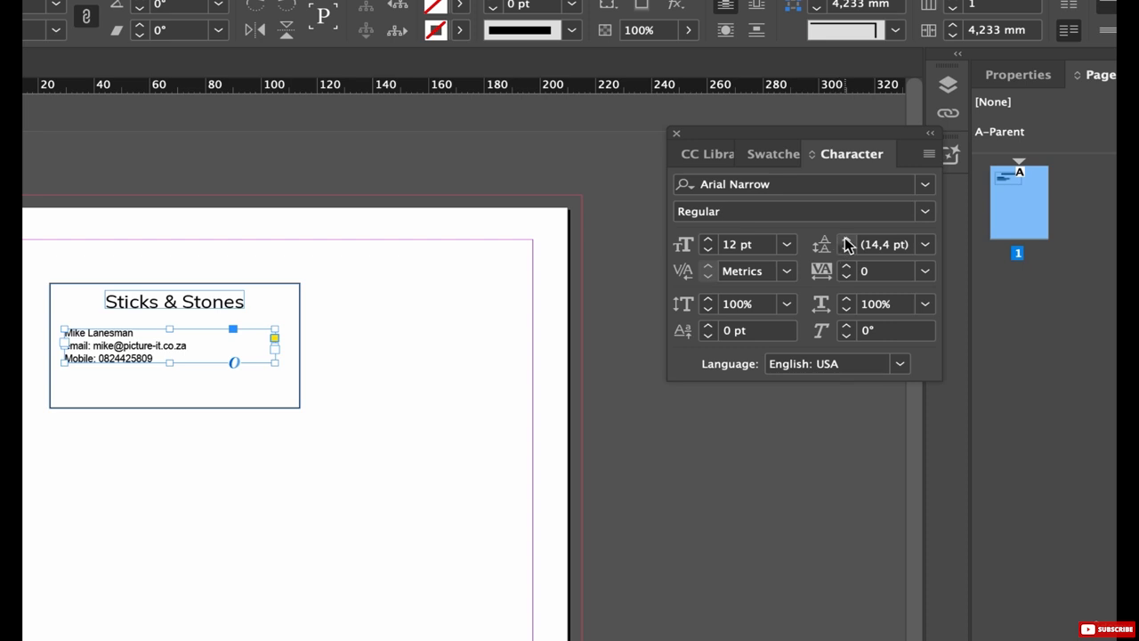
{"action": "left_click", "coordinate": [846, 239]}
{"action": "left_click", "coordinate": [846, 239]}
{"action": "left_click", "coordinate": [846, 240]}
{"action": "left_click", "coordinate": [846, 240]}
{"action": "left_click", "coordinate": [846, 239]}
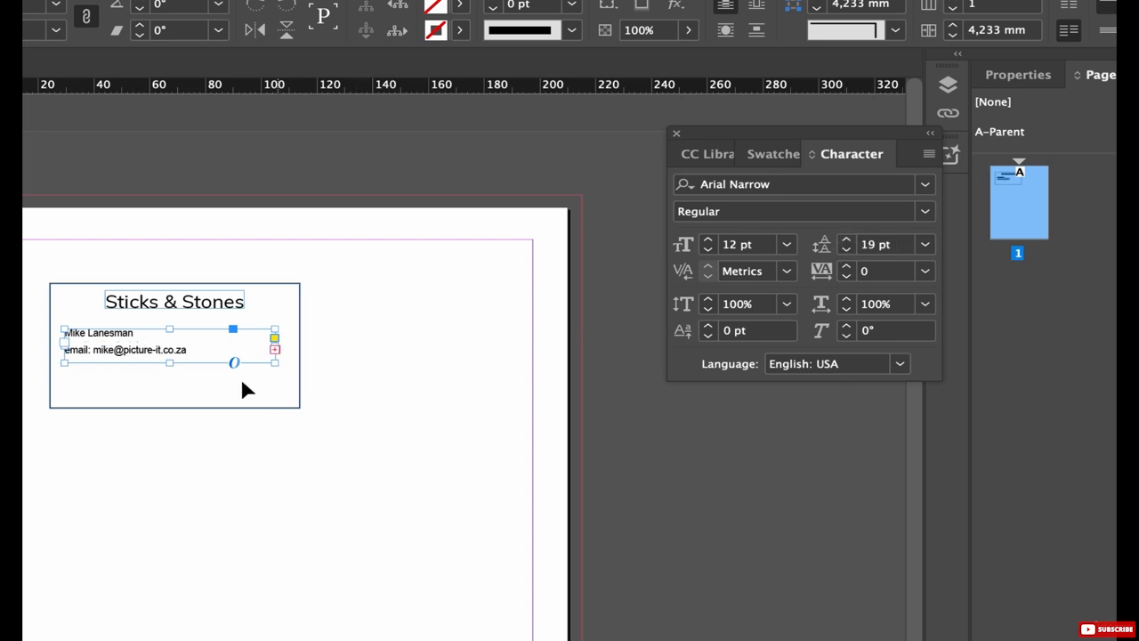
{"action": "left_click_drag", "start_coordinate": [169, 363], "coordinate": [169, 385]}
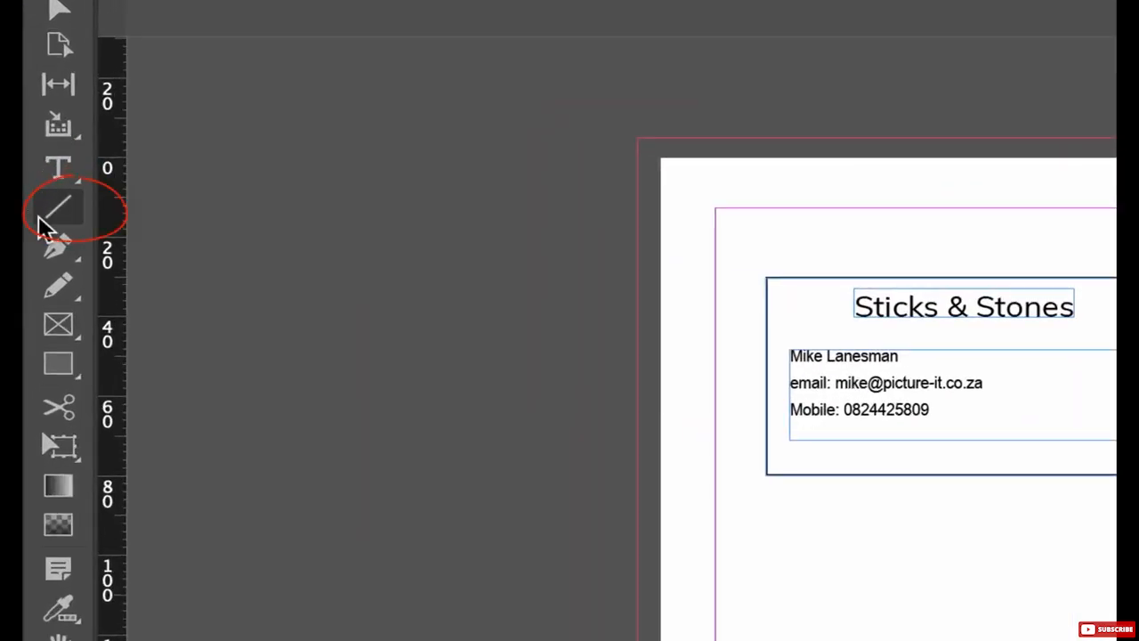
Step: Draw a horizontal rule below the contact text and thicken it to 3 pt
{"action": "left_click", "coordinate": [36, 216]}
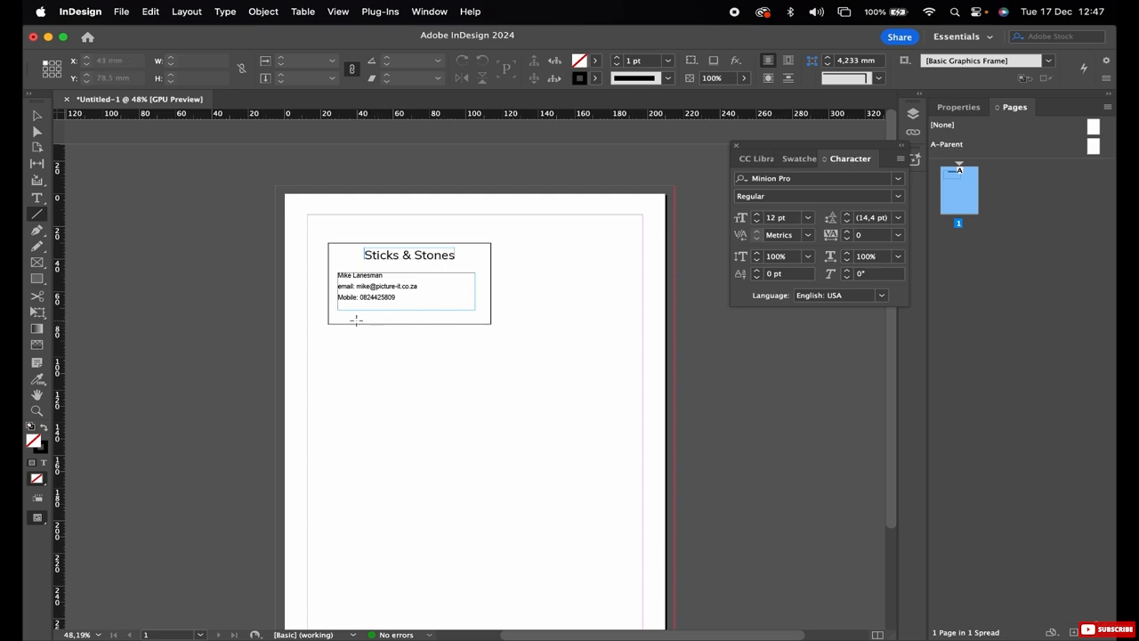
{"action": "left_click_drag", "start_coordinate": [350, 313], "coordinate": [478, 313]}
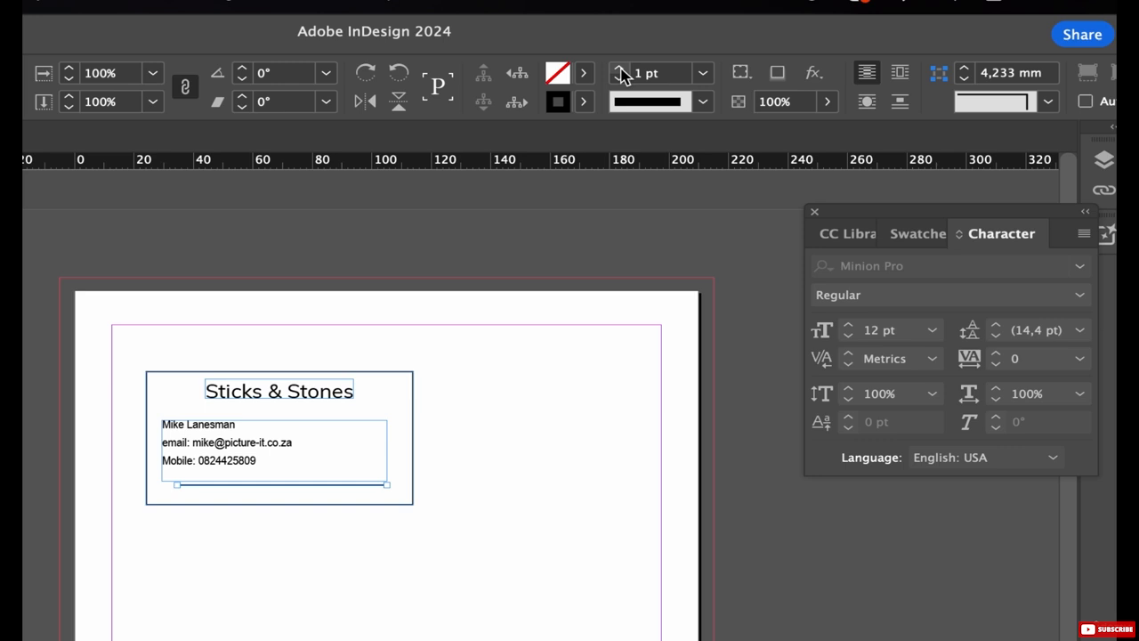
{"action": "left_click", "coordinate": [620, 69]}
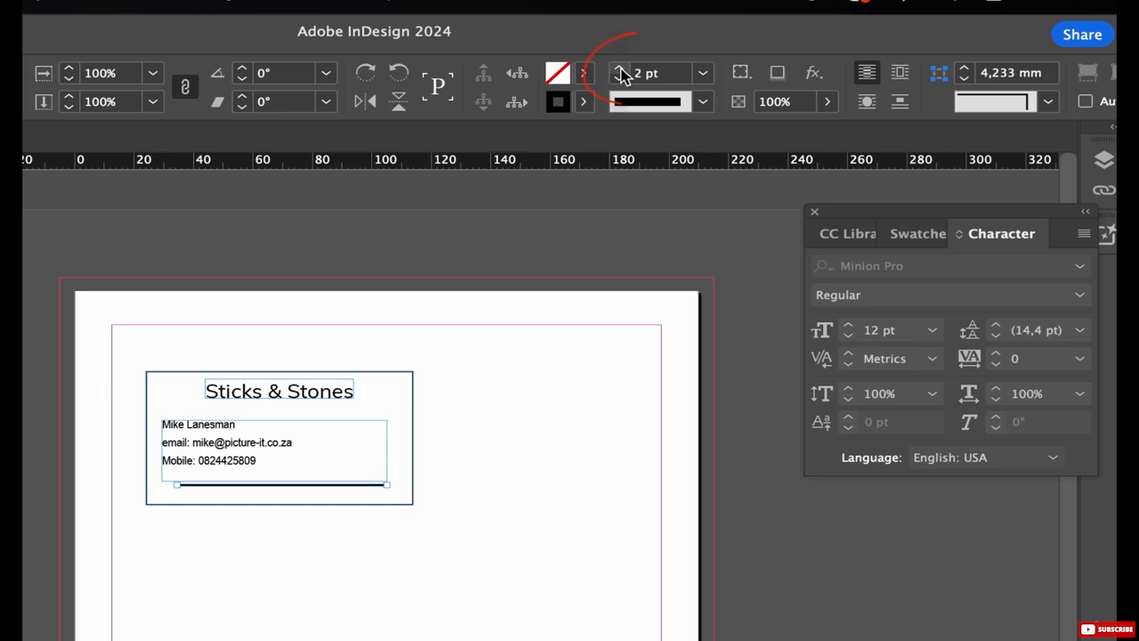
{"action": "left_click", "coordinate": [620, 69]}
Step: Change the rule to a Thick – Thin double line at 4 pt
{"action": "left_click", "coordinate": [704, 103]}
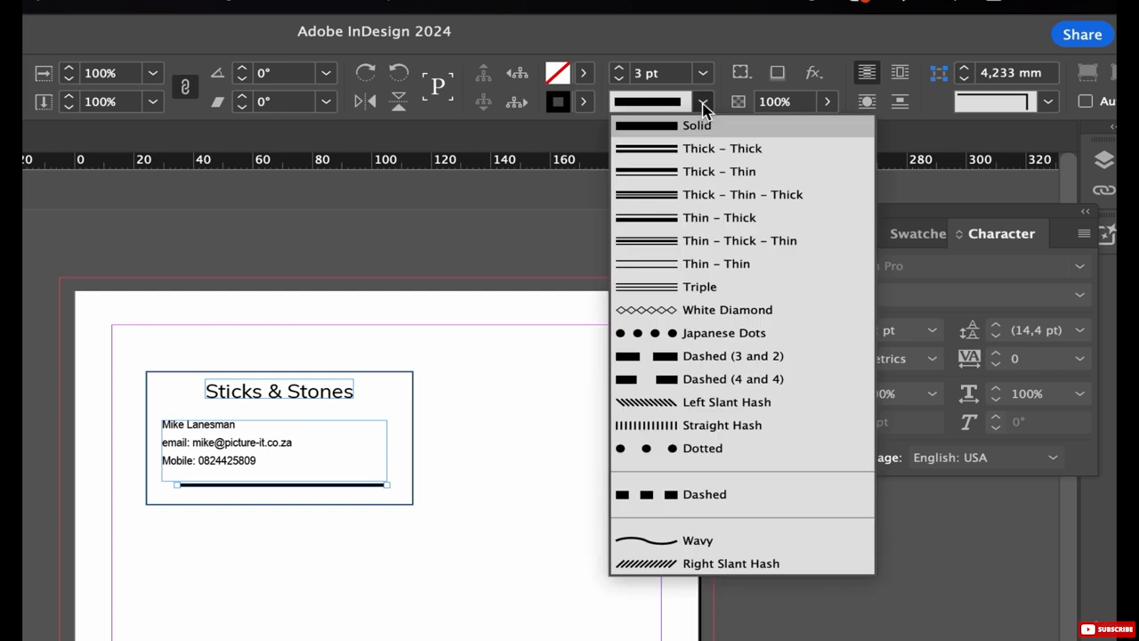
{"action": "left_click", "coordinate": [703, 174]}
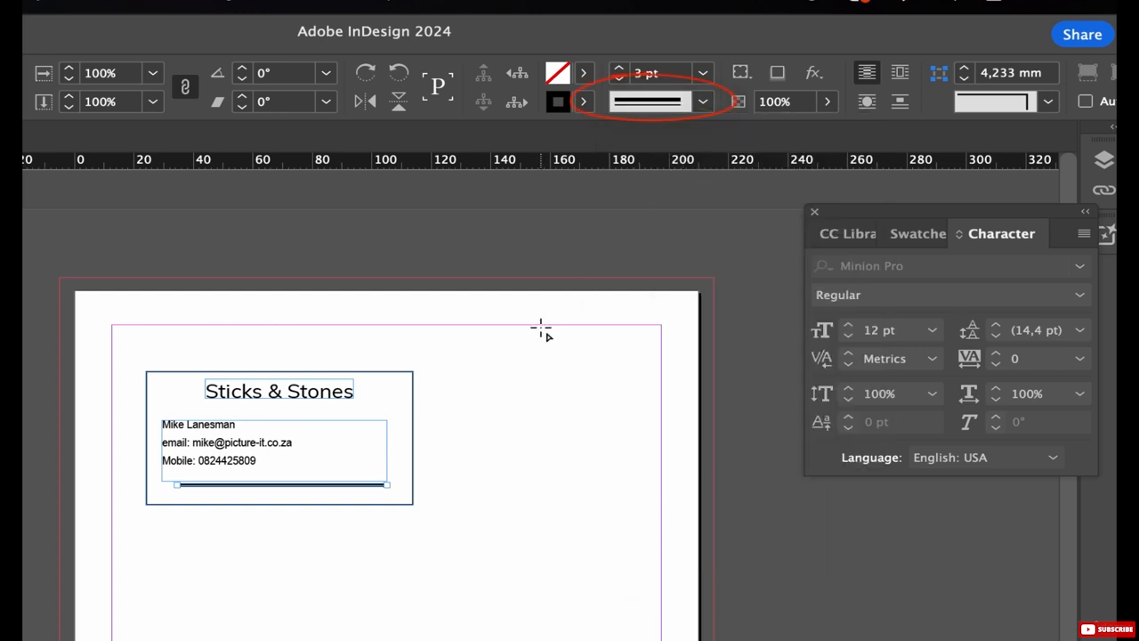
{"action": "left_click", "coordinate": [617, 67]}
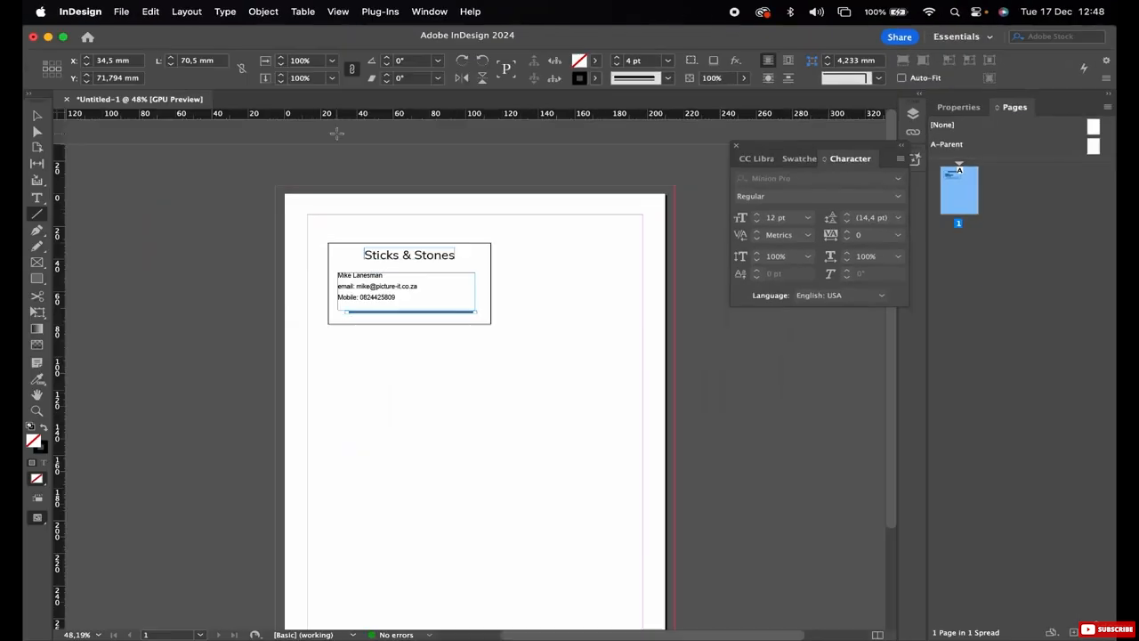
{"action": "left_click", "coordinate": [166, 238]}
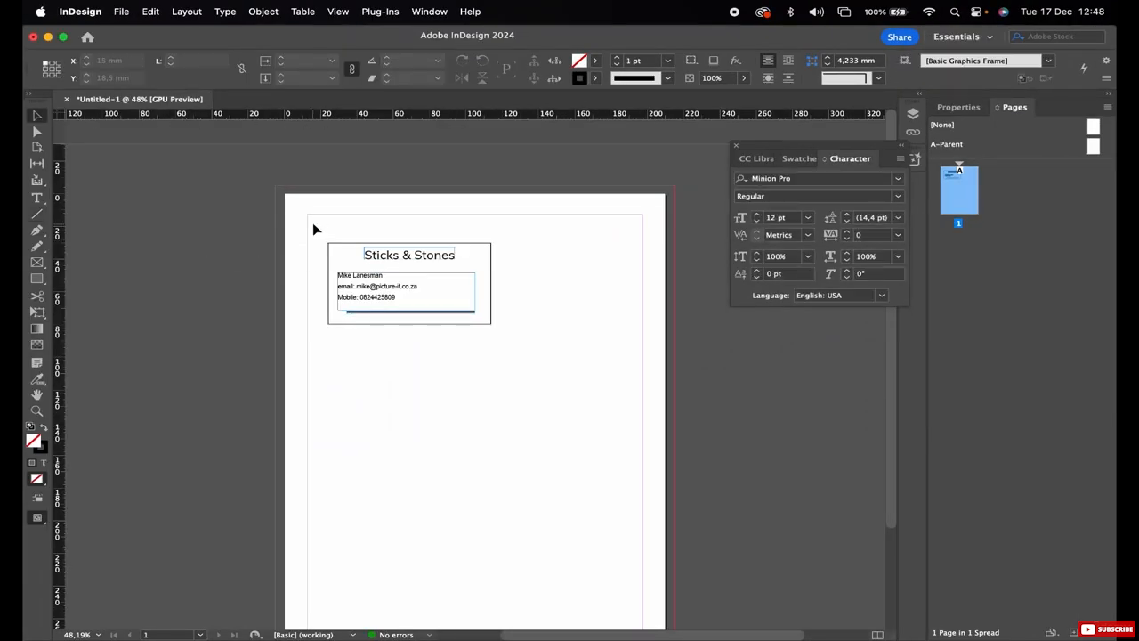
Step: Group all the card's frames and rule, then move the group to X 12,7 mm, Y 12,7 mm
{"action": "mouse_move", "coordinate": [313, 223]}
{"action": "left_mouse_down"}
{"action": "mouse_move", "coordinate": [401, 293]}
{"action": "mouse_move", "coordinate": [519, 337]}
{"action": "left_mouse_up"}
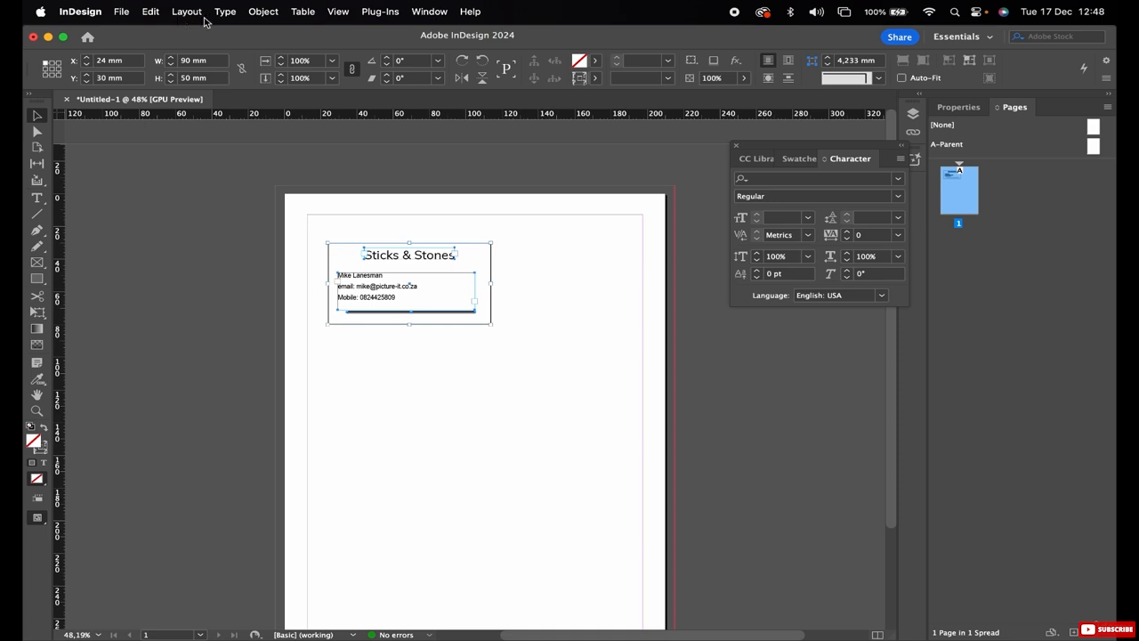
{"action": "left_click", "coordinate": [264, 12]}
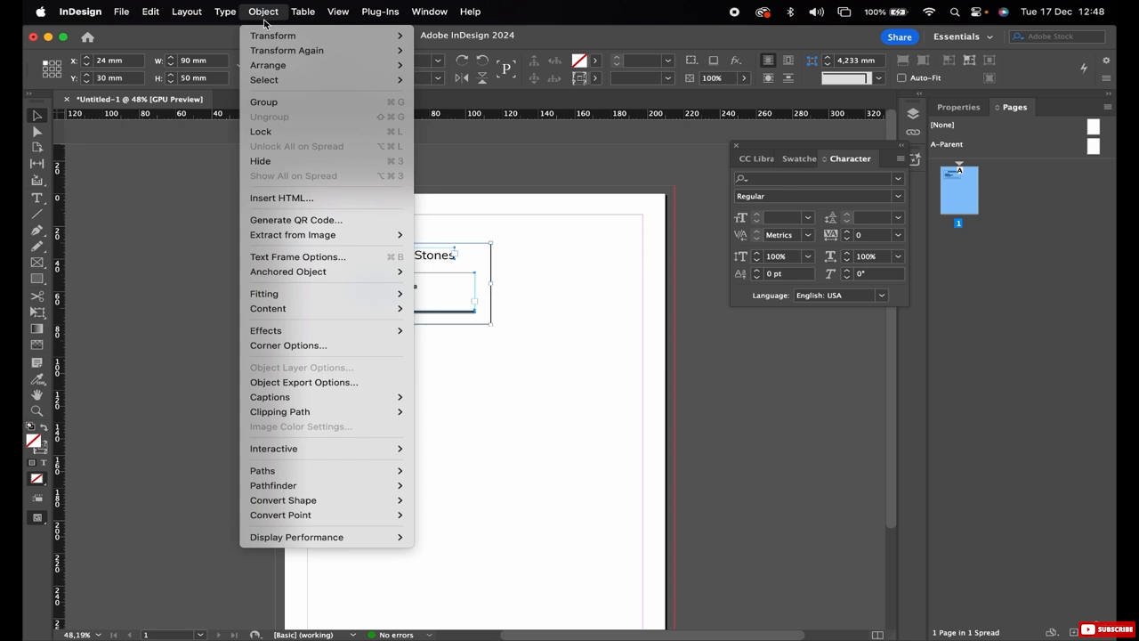
{"action": "mouse_move", "coordinate": [279, 235]}
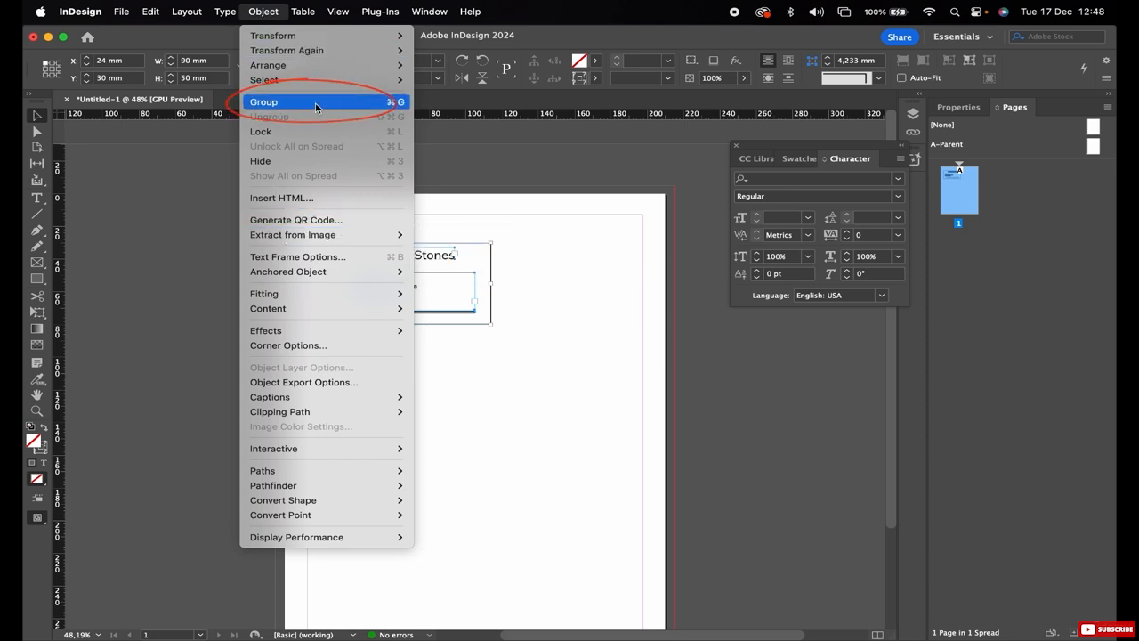
{"action": "left_click", "coordinate": [263, 101]}
{"action": "left_click_drag", "start_coordinate": [394, 262], "coordinate": [374, 234]}
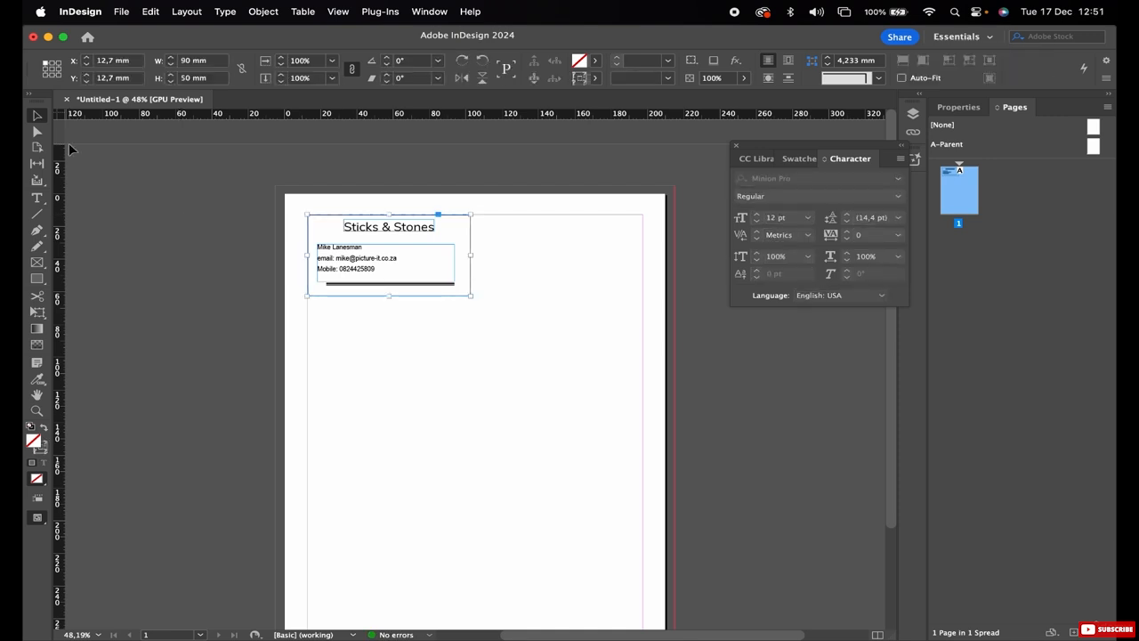
Step: Step and Repeat the card as a 3-row, 2-column grid, 80 mm vertical and 98 mm horizontal offsets
{"action": "left_click", "coordinate": [151, 11]}
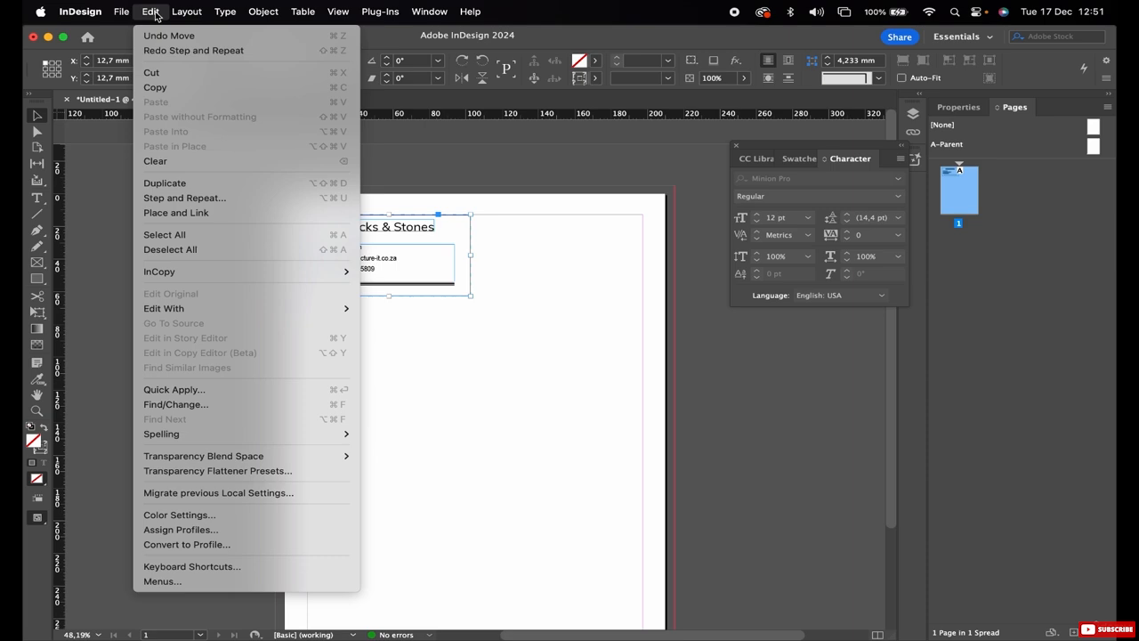
{"action": "left_click", "coordinate": [186, 199]}
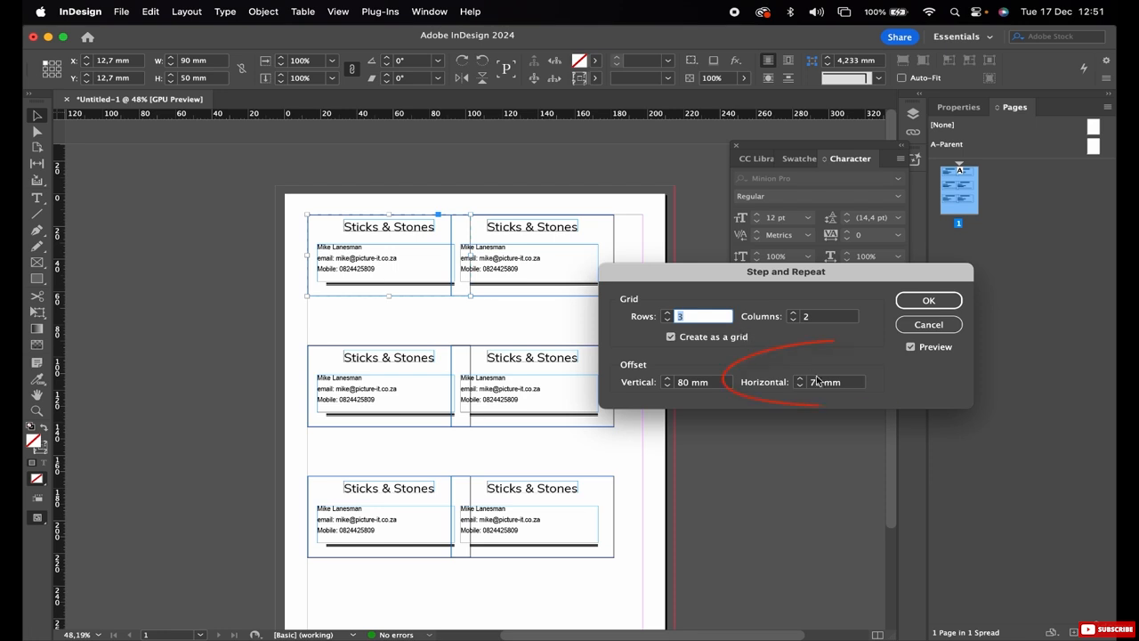
{"action": "left_click", "coordinate": [852, 386]}
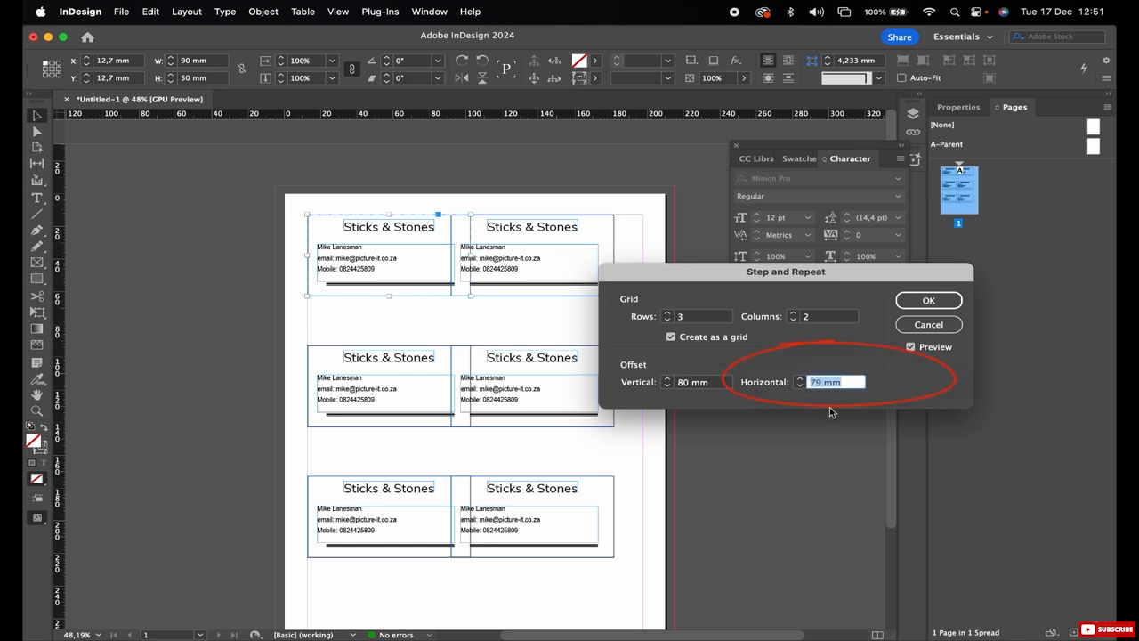
{"action": "type", "text": "100 mm"}
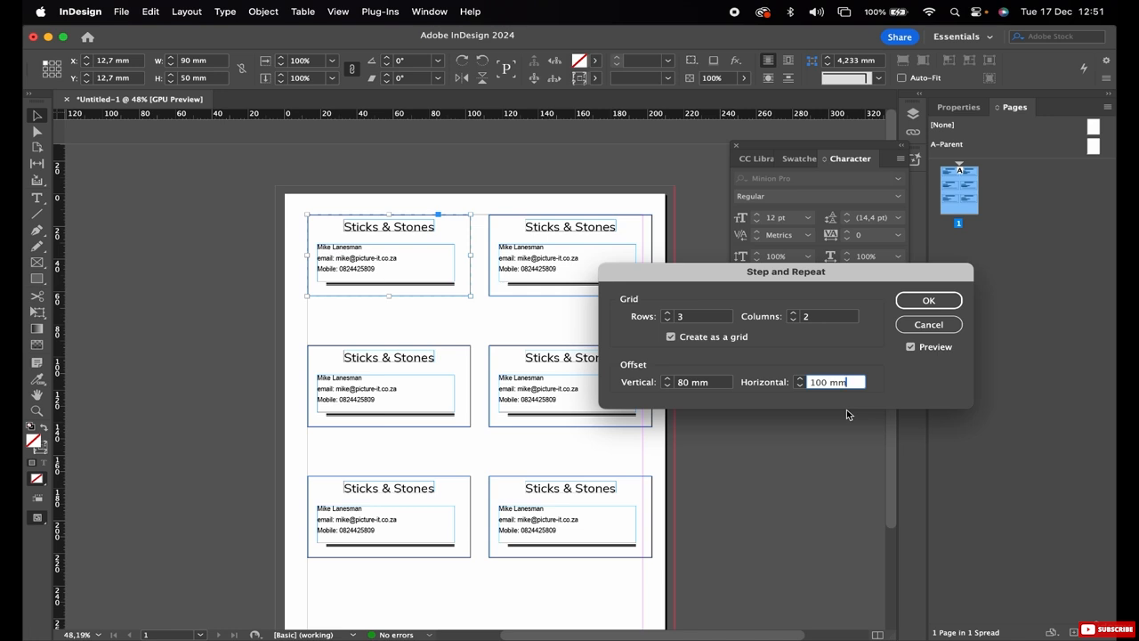
{"action": "key", "text": "Down"}
{"action": "key", "text": "Down"}
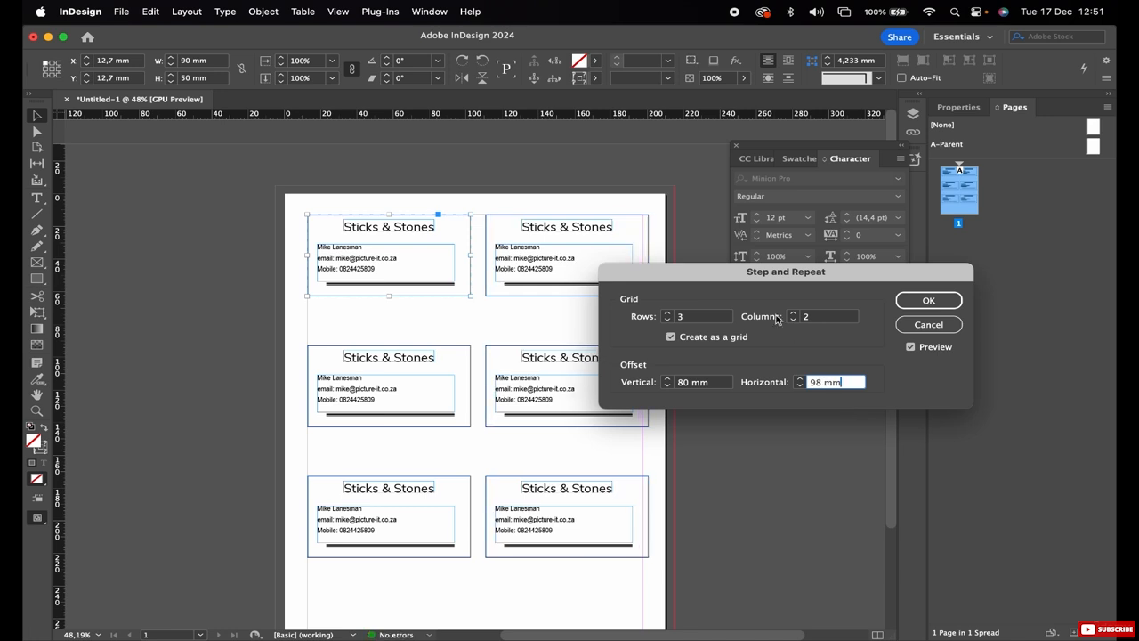
{"action": "left_click_drag", "start_coordinate": [675, 271], "coordinate": [725, 197]}
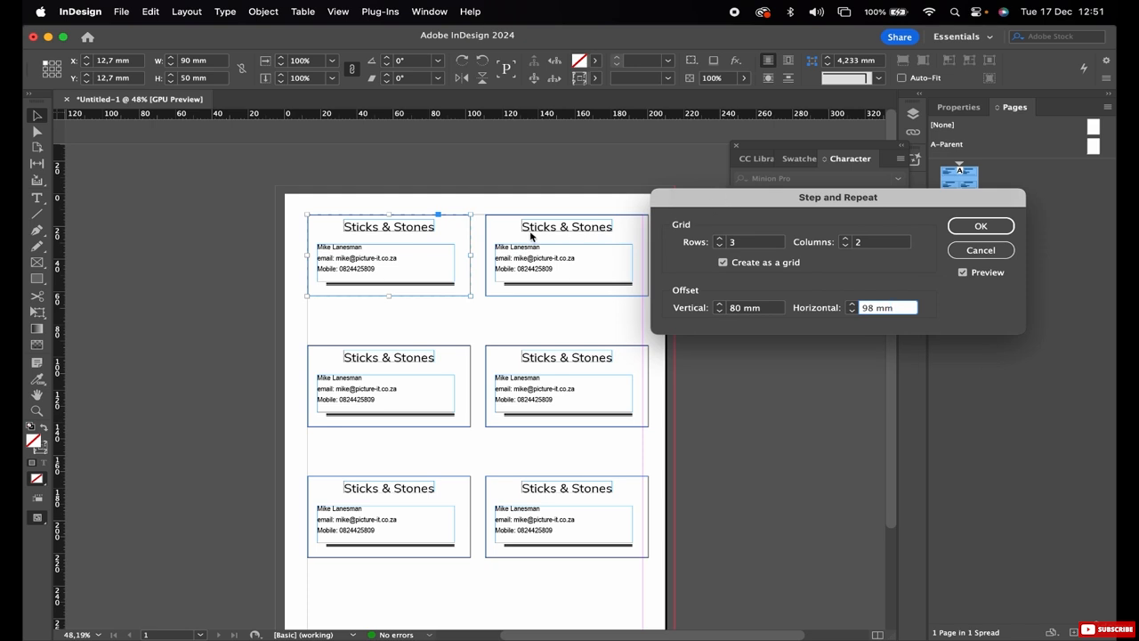
{"action": "left_click", "coordinate": [979, 226]}
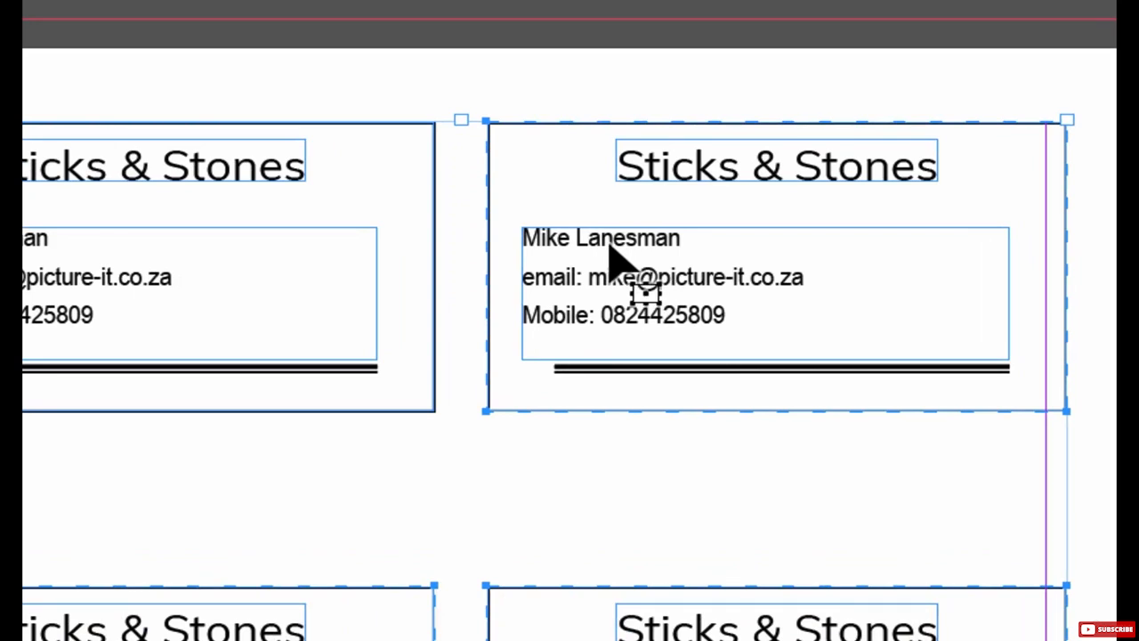
Step: Replace the contact name on the top-right, middle-left and middle-right cards with different people's names
{"action": "double_click", "coordinate": [610, 254]}
{"action": "double_click", "coordinate": [610, 236]}
{"action": "left_click_drag", "start_coordinate": [680, 238], "coordinate": [491, 241]}
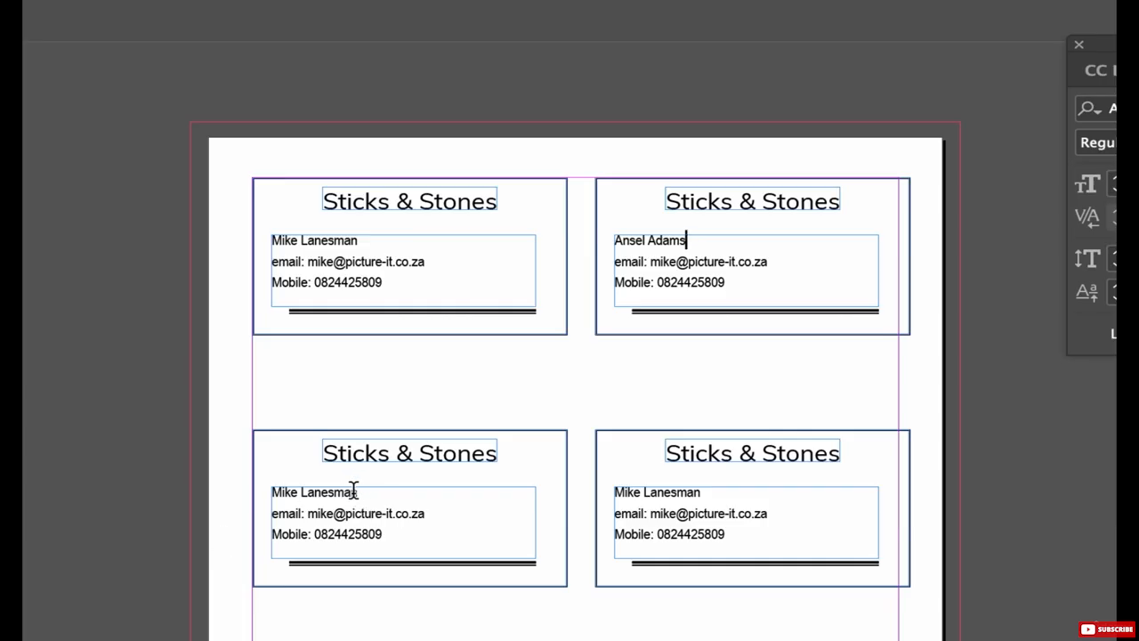
{"action": "left_click_drag", "start_coordinate": [356, 490], "coordinate": [252, 488]}
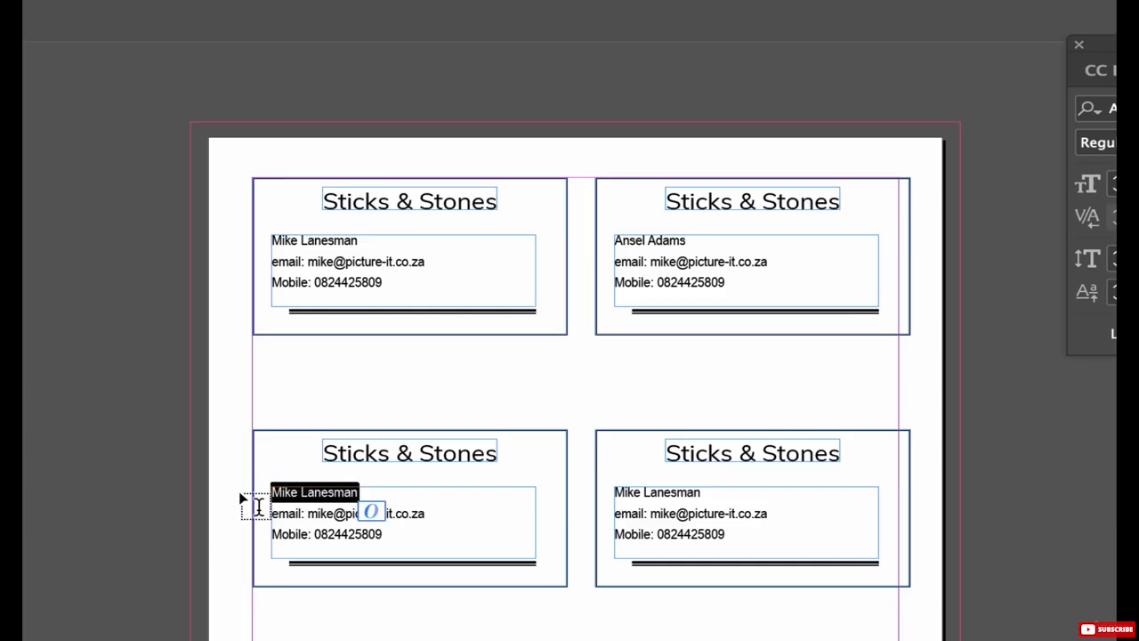
{"action": "type", "text": "Minor White"}
{"action": "left_click_drag", "start_coordinate": [706, 492], "coordinate": [598, 494]}
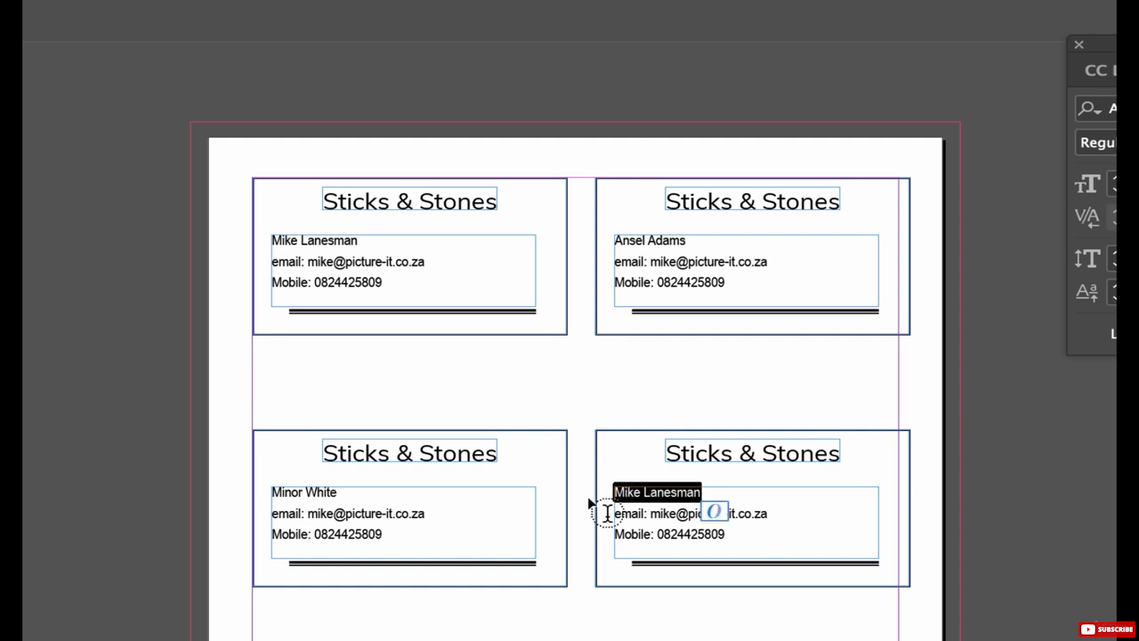
{"action": "type", "text": "Fred P"}
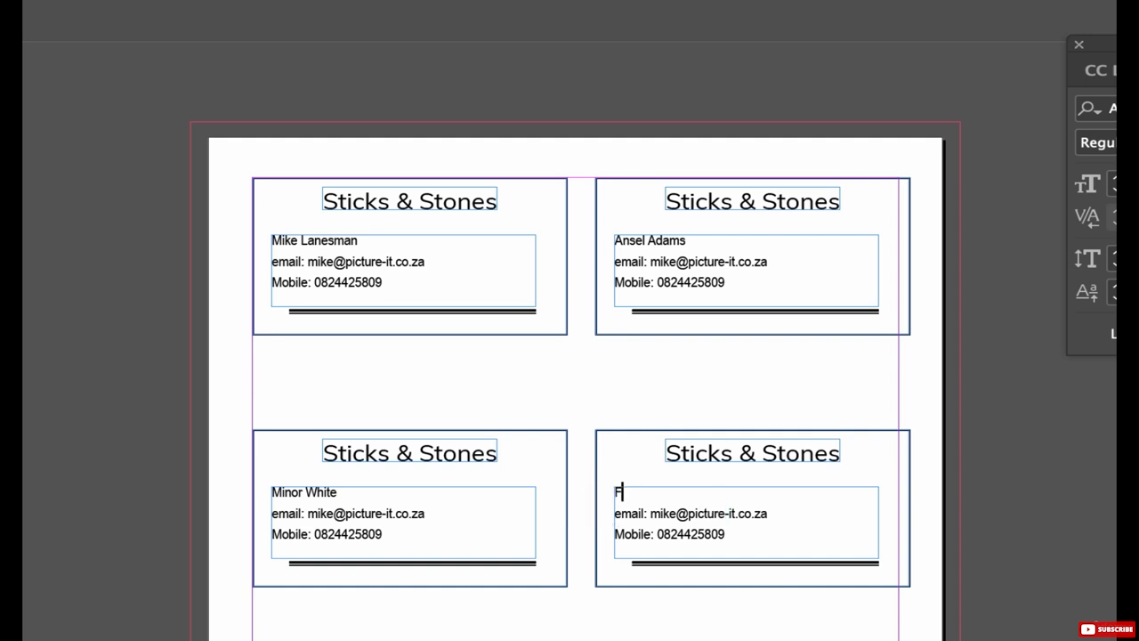
{"action": "type", "text": "icker"}
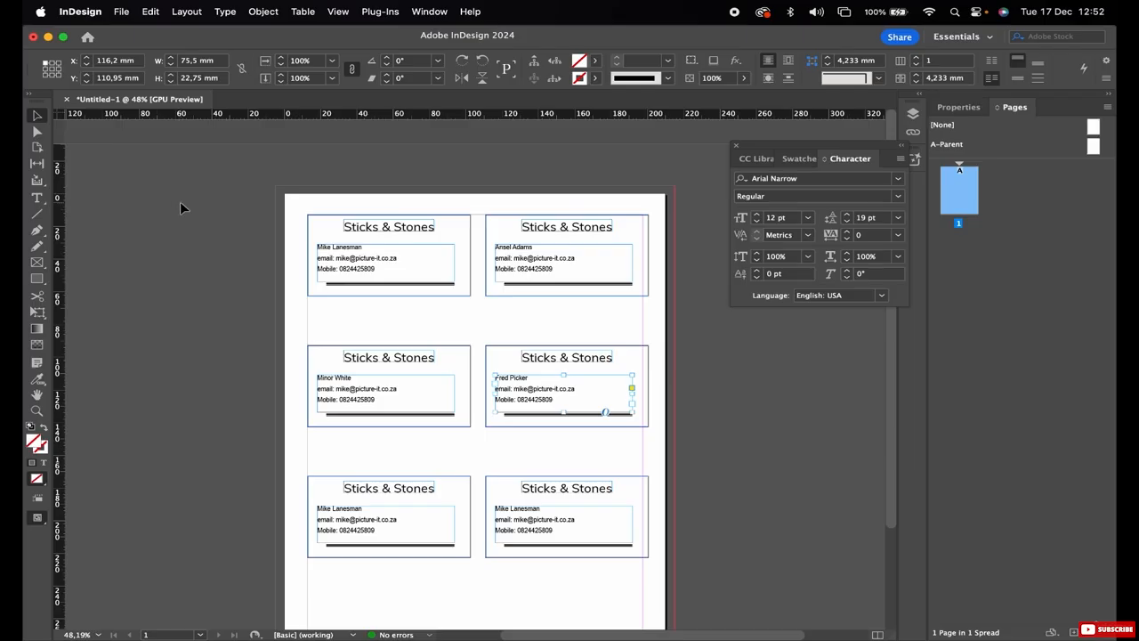
{"action": "left_click", "coordinate": [181, 202]}
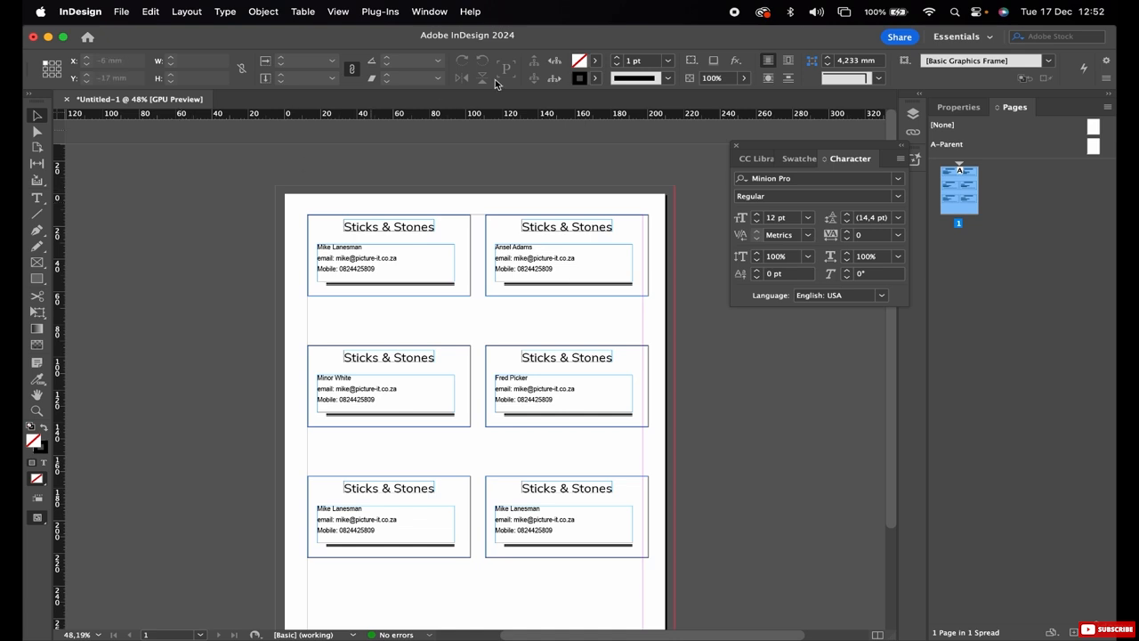
{"action": "left_click", "coordinate": [734, 12]}
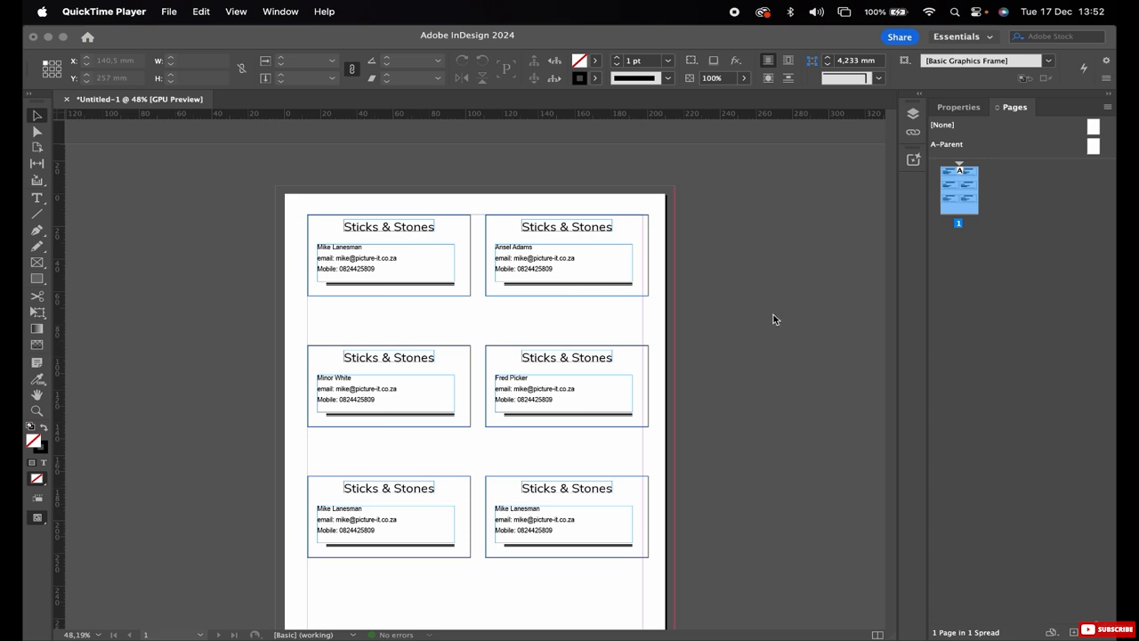
Step: Duplicate page 1 as page 2, then select the contact name line on page 2's bottom-right card
{"action": "right_click", "coordinate": [968, 194]}
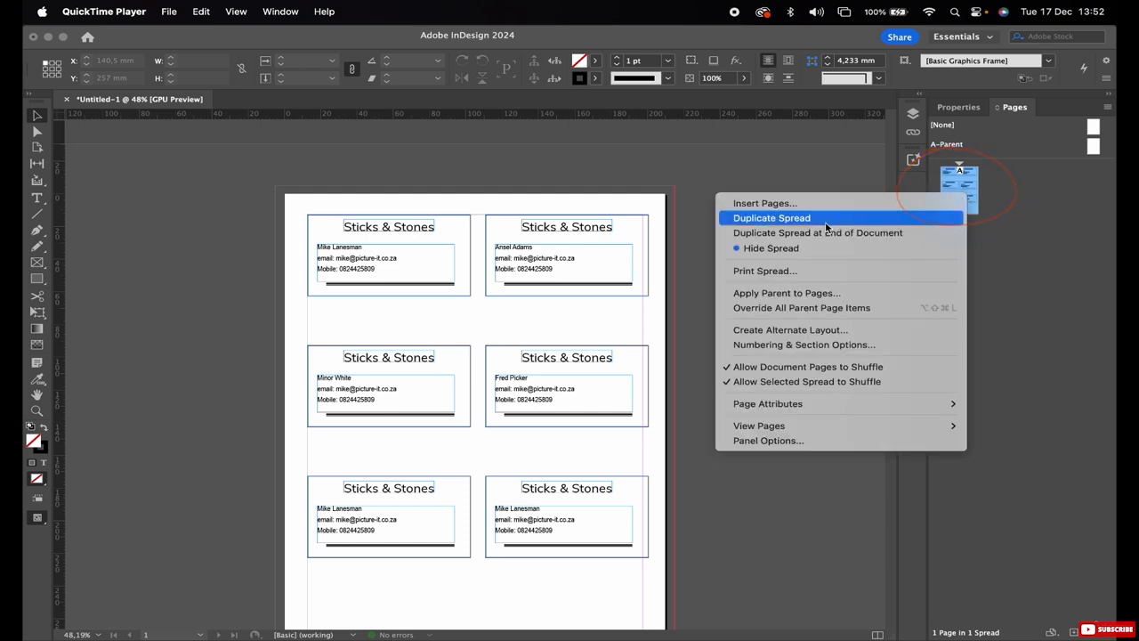
{"action": "left_click", "coordinate": [771, 218]}
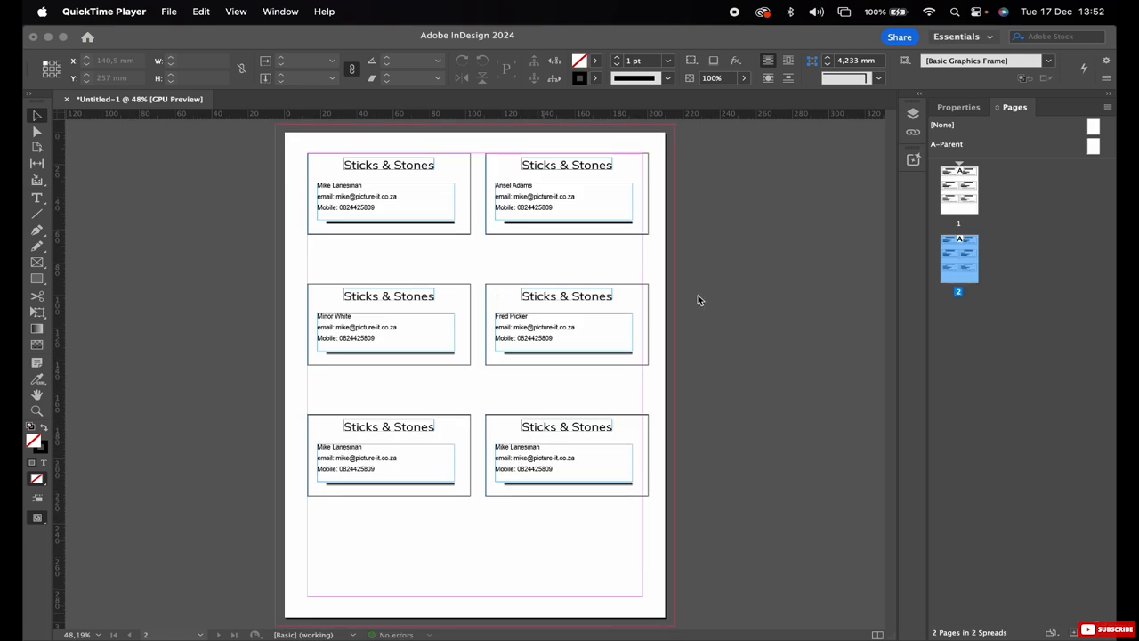
{"action": "left_click", "coordinate": [513, 454]}
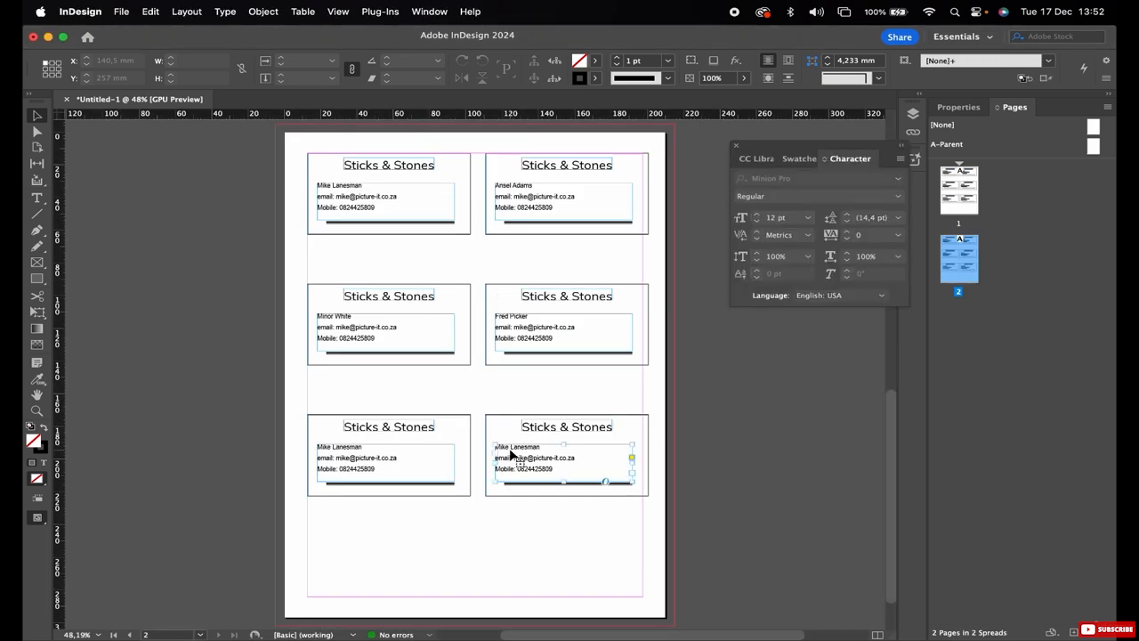
{"action": "double_click", "coordinate": [511, 450]}
{"action": "triple_click", "coordinate": [508, 448]}
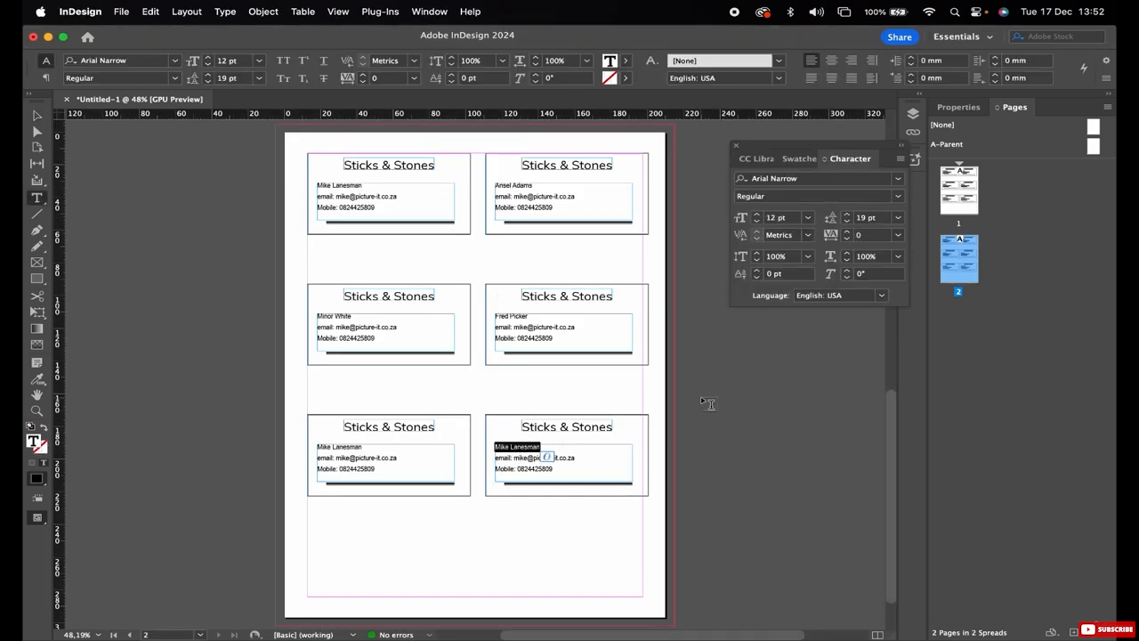